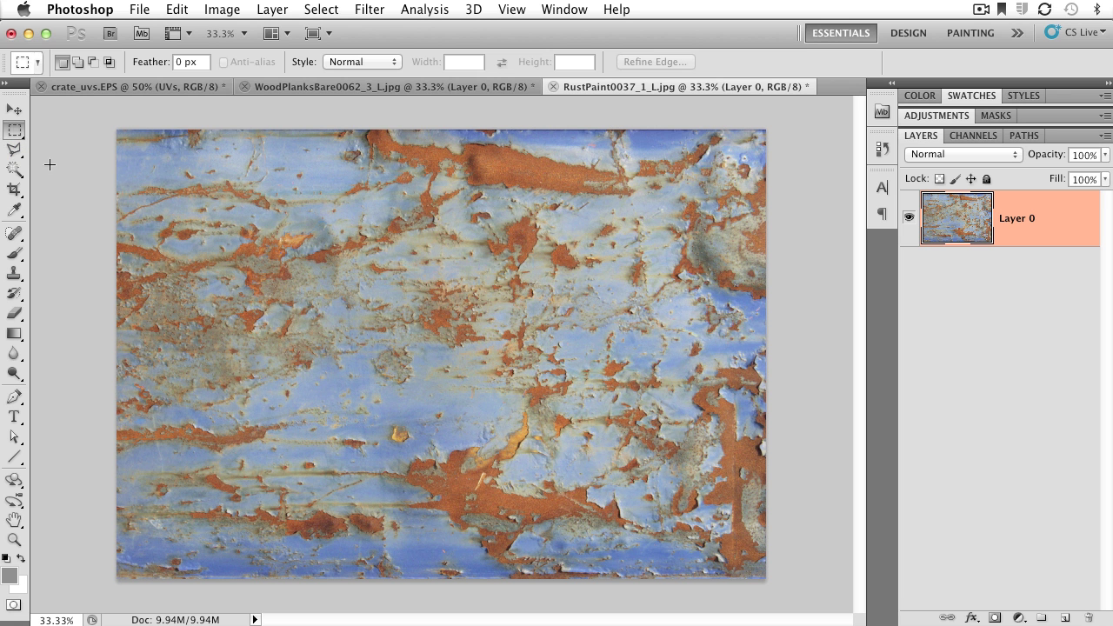
# Drag a Rectangular Marquee from upper-left to lower-right across the texture's middle
pyautogui.moveTo(233, 197); pyautogui.dragTo(678, 505)
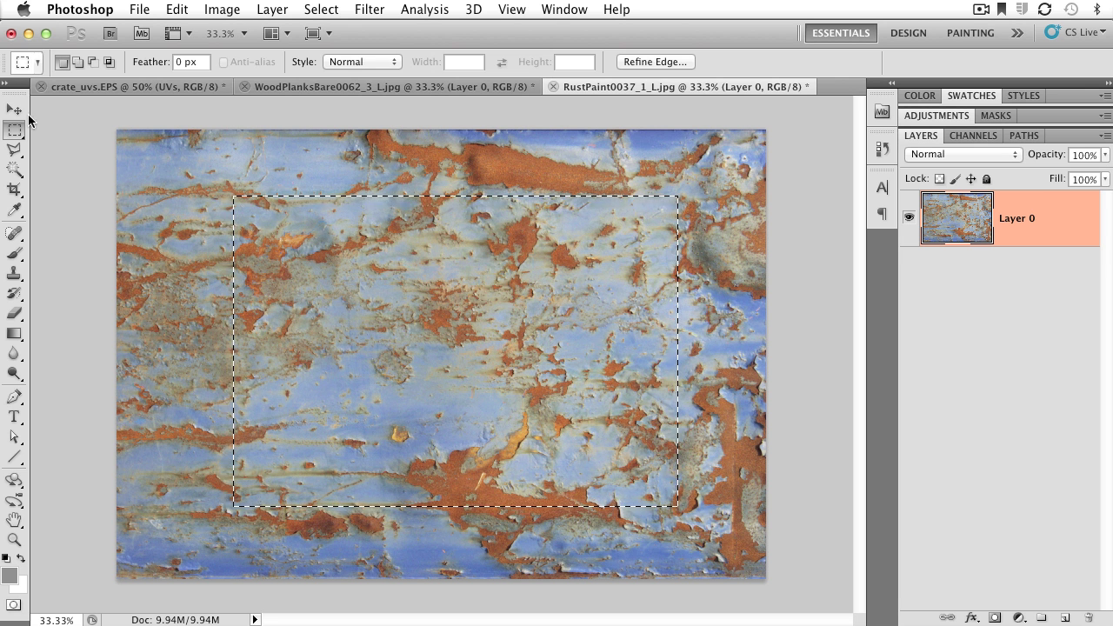
pyautogui.click(15, 110)
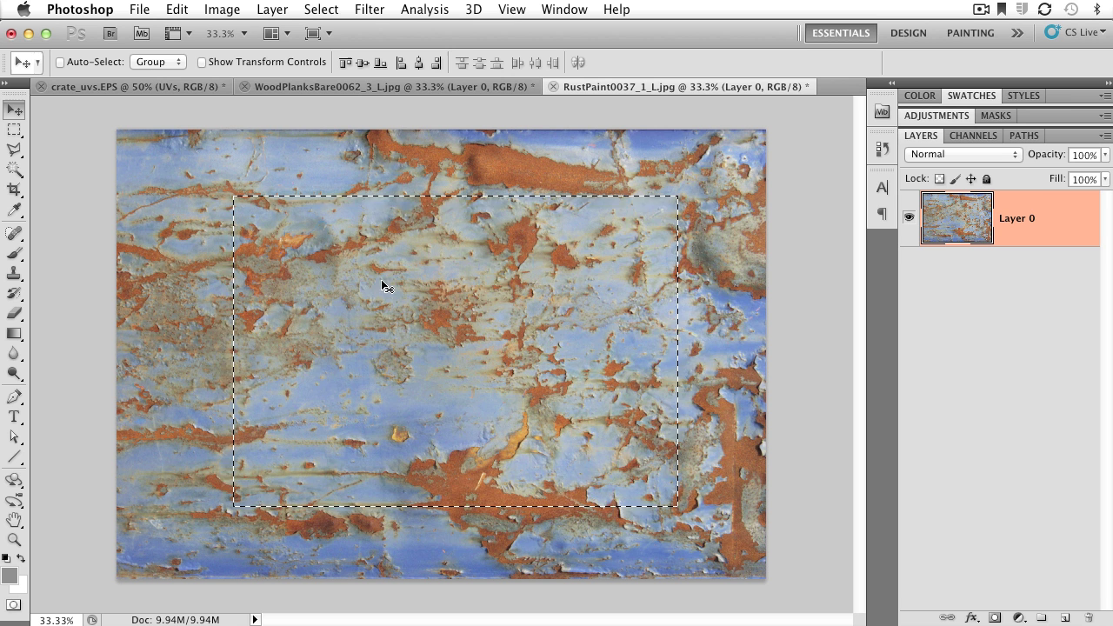
pyautogui.moveTo(381, 279); pyautogui.dragTo(423, 335)
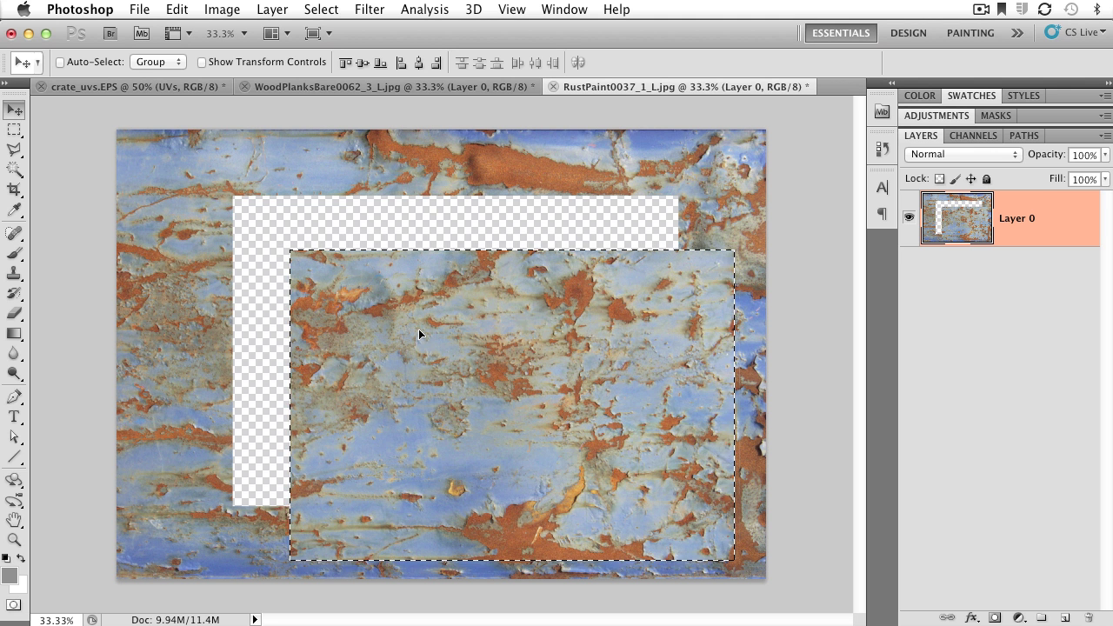
pyautogui.hotkey('ctrl', 'z')
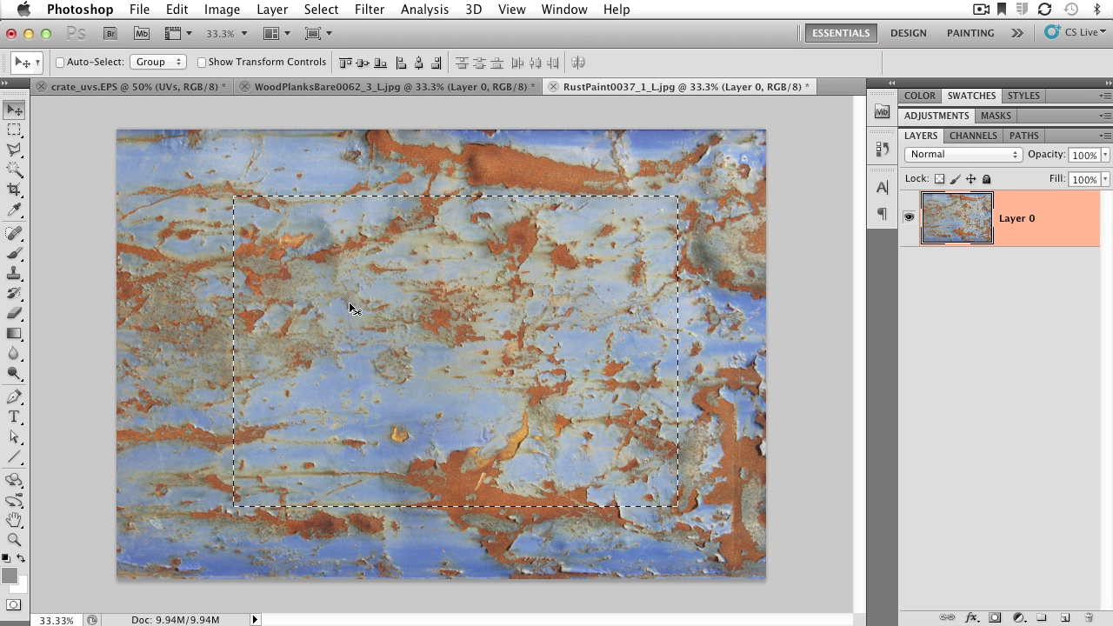
# With the Brush, set a saturated bright green foreground and paint the entire selected rectangle
pyautogui.click(15, 253)
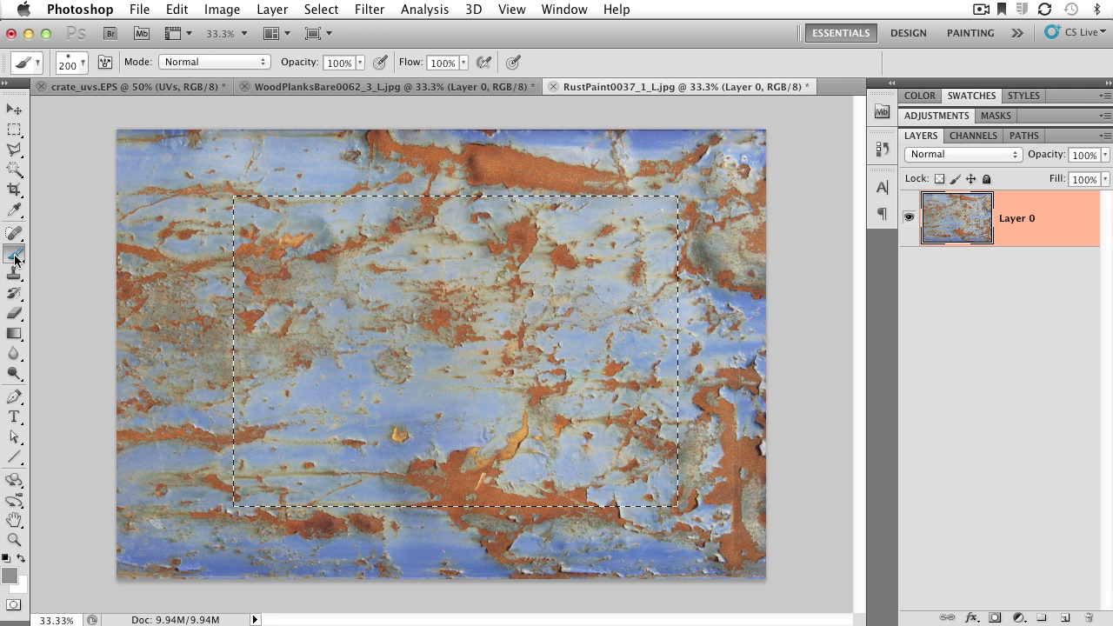
pyautogui.click(9, 574)
pyautogui.moveTo(428, 227); pyautogui.dragTo(513, 175)
pyautogui.click(527, 331)
pyautogui.moveTo(527, 331); pyautogui.dragTo(533, 315)
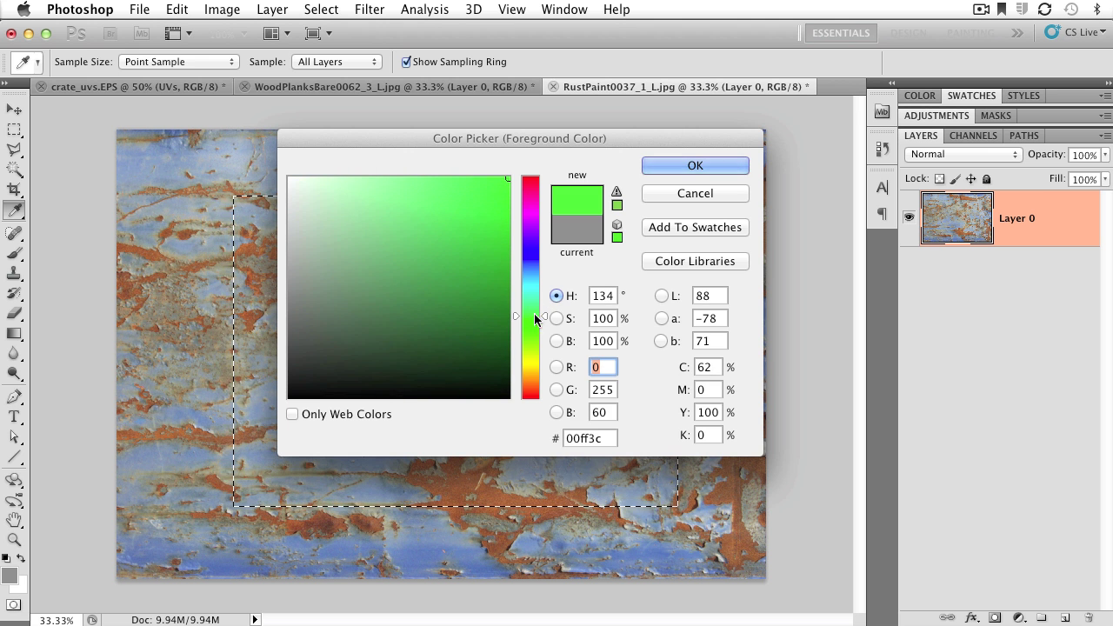
pyautogui.click(661, 166)
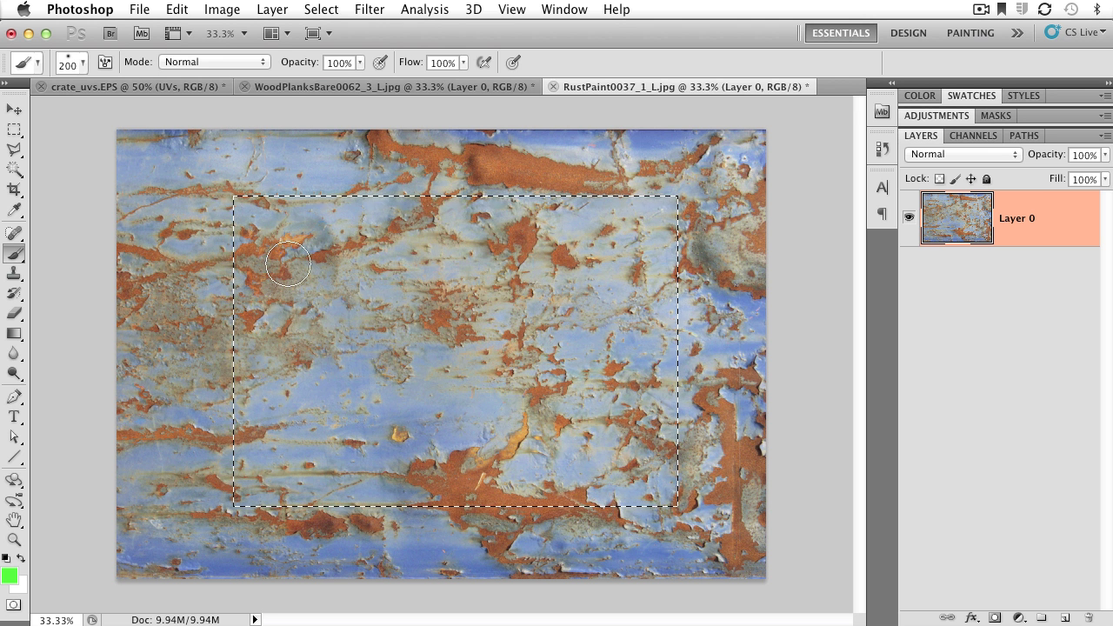
pyautogui.moveTo(276, 258)
pyautogui.mouseDown()
pyautogui.moveTo(358, 203)
pyautogui.moveTo(208, 263)
pyautogui.moveTo(297, 191)
pyautogui.moveTo(187, 235)
pyautogui.moveTo(297, 191)
pyautogui.moveTo(415, 202)
pyautogui.moveTo(211, 301)
pyautogui.moveTo(369, 233)
pyautogui.moveTo(523, 204)
pyautogui.moveTo(228, 331)
pyautogui.moveTo(423, 254)
pyautogui.moveTo(572, 233)
pyautogui.moveTo(470, 236)
pyautogui.moveTo(582, 216)
pyautogui.moveTo(710, 216)
pyautogui.moveTo(568, 224)
pyautogui.moveTo(684, 251)
pyautogui.moveTo(657, 265)
pyautogui.moveTo(466, 292)
pyautogui.moveTo(524, 304)
pyautogui.moveTo(575, 343)
pyautogui.moveTo(611, 298)
pyautogui.moveTo(583, 307)
pyautogui.moveTo(688, 419)
pyautogui.moveTo(668, 413)
pyautogui.moveTo(643, 459)
pyautogui.moveTo(711, 534)
pyautogui.moveTo(712, 513)
pyautogui.moveTo(667, 463)
pyautogui.moveTo(683, 487)
pyautogui.moveTo(646, 503)
pyautogui.moveTo(539, 469)
pyautogui.moveTo(517, 447)
pyautogui.moveTo(471, 459)
pyautogui.mouseUp()
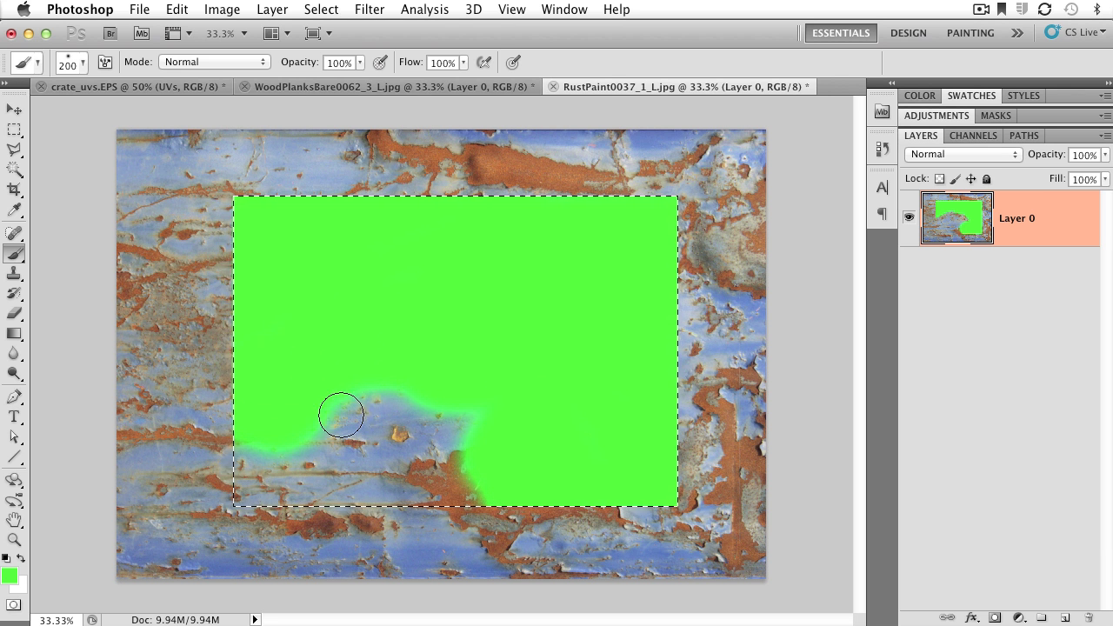
pyautogui.moveTo(341, 415)
pyautogui.mouseDown()
pyautogui.moveTo(215, 416)
pyautogui.moveTo(341, 428)
pyautogui.moveTo(458, 470)
pyautogui.moveTo(402, 494)
pyautogui.moveTo(275, 503)
pyautogui.moveTo(356, 456)
pyautogui.moveTo(204, 491)
pyautogui.mouseUp()
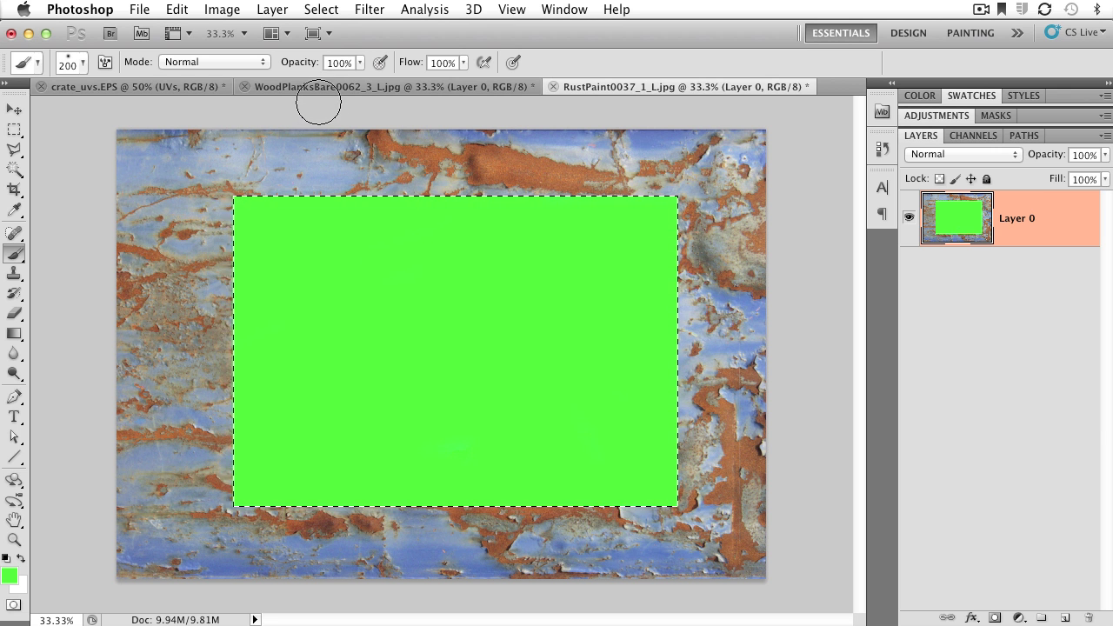
# Use Select > Deselect to clear the marquee around the green block
pyautogui.click(324, 11)
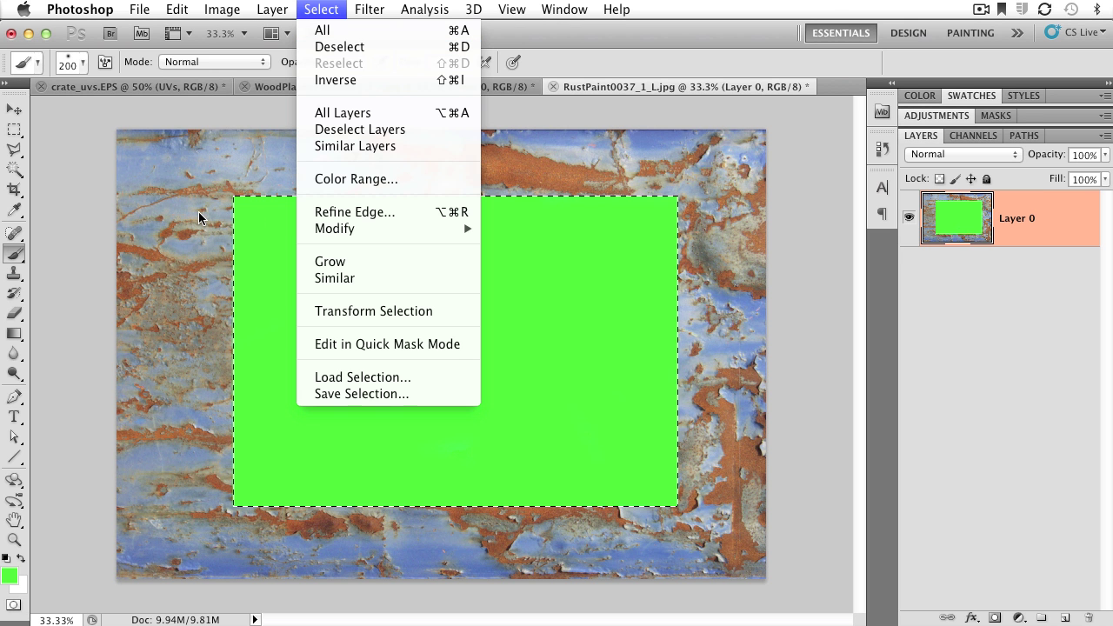
pyautogui.click(346, 46)
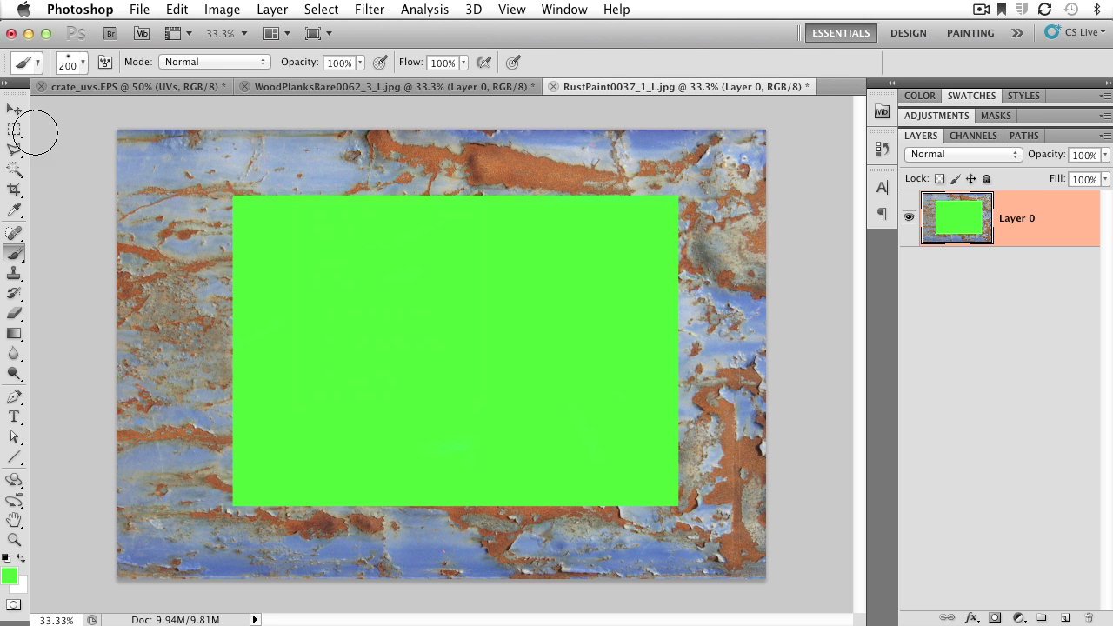
# Select a small rectangle near the top-left, shift it, brush green inside, and deselect
pyautogui.click(14, 128)
pyautogui.moveTo(127, 154); pyautogui.dragTo(186, 233)
pyautogui.moveTo(131, 171); pyautogui.dragTo(187, 200)
pyautogui.click(19, 253)
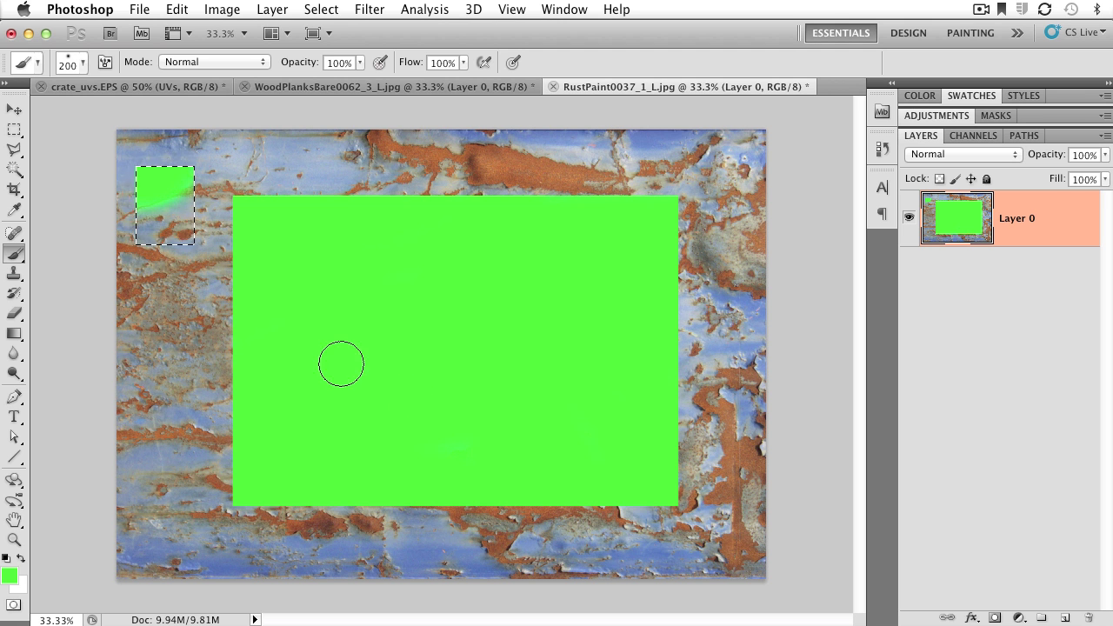
pyautogui.press('super+d')
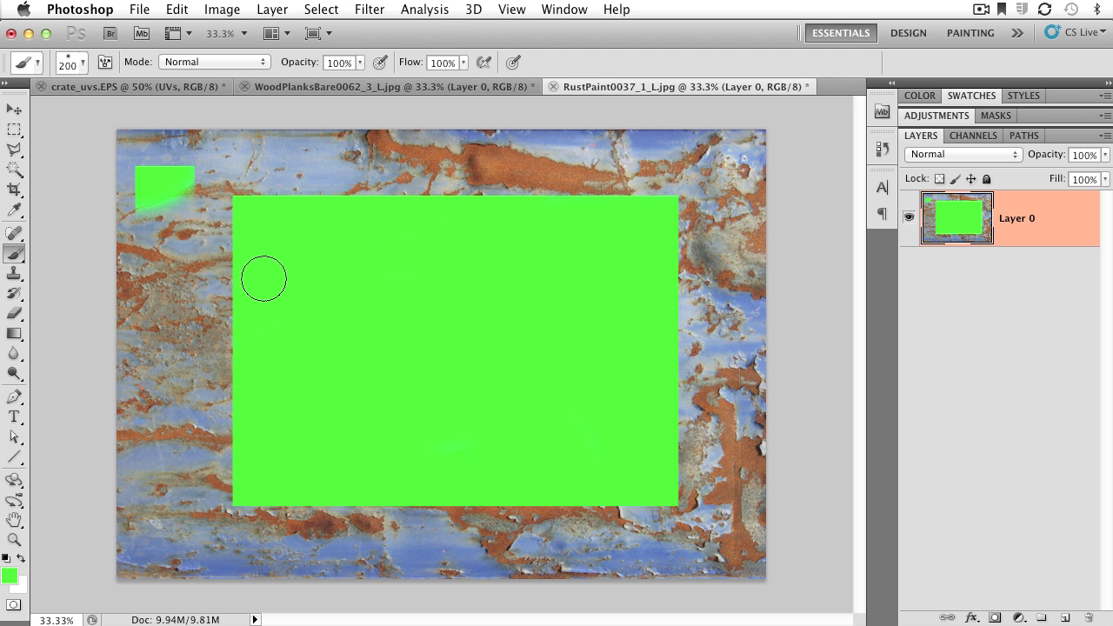
# Brush loose green paint across the upper area, lower-right corner and bottom strip
pyautogui.moveTo(260, 273)
pyautogui.mouseDown()
pyautogui.moveTo(149, 286)
pyautogui.moveTo(139, 192)
pyautogui.moveTo(94, 190)
pyautogui.moveTo(200, 153)
pyautogui.moveTo(600, 147)
pyautogui.moveTo(748, 183)
pyautogui.moveTo(735, 383)
pyautogui.moveTo(752, 424)
pyautogui.moveTo(721, 491)
pyautogui.mouseUp()
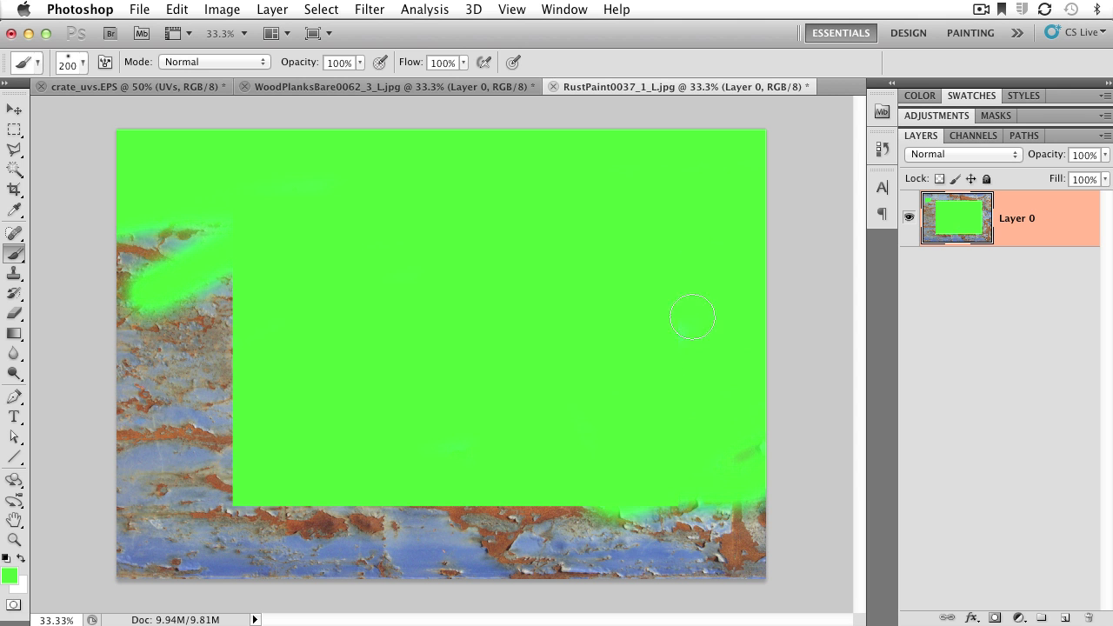
pyautogui.moveTo(678, 544)
pyautogui.mouseDown()
pyautogui.moveTo(749, 518)
pyautogui.moveTo(683, 582)
pyautogui.mouseUp()
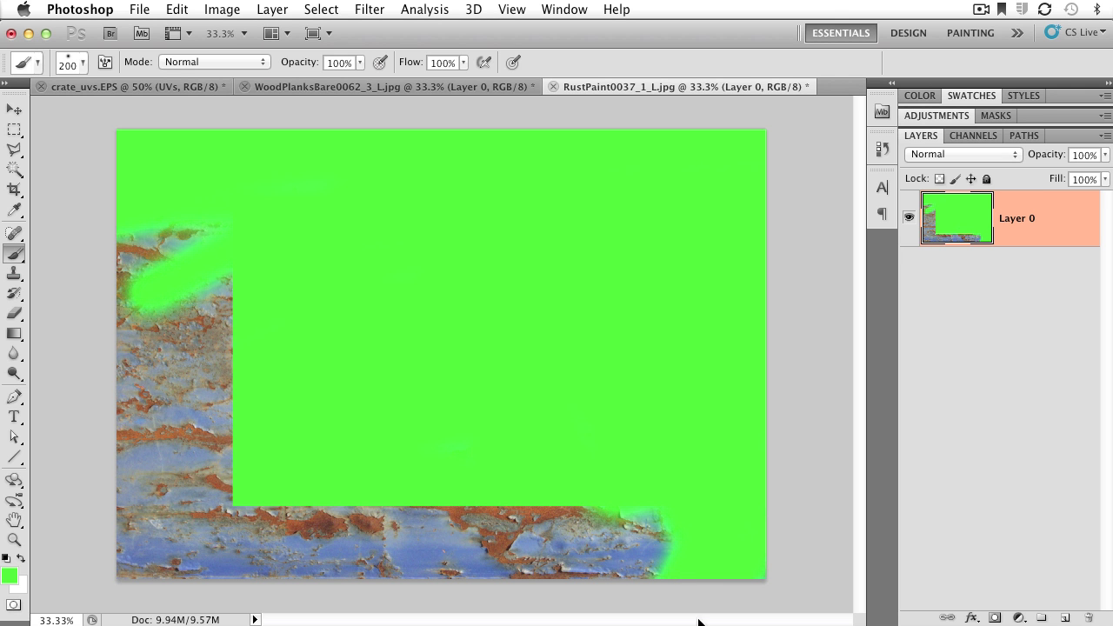
pyautogui.moveTo(687, 559)
pyautogui.mouseDown()
pyautogui.moveTo(631, 554)
pyautogui.moveTo(626, 505)
pyautogui.moveTo(606, 512)
pyautogui.moveTo(562, 582)
pyautogui.moveTo(541, 492)
pyautogui.mouseUp()
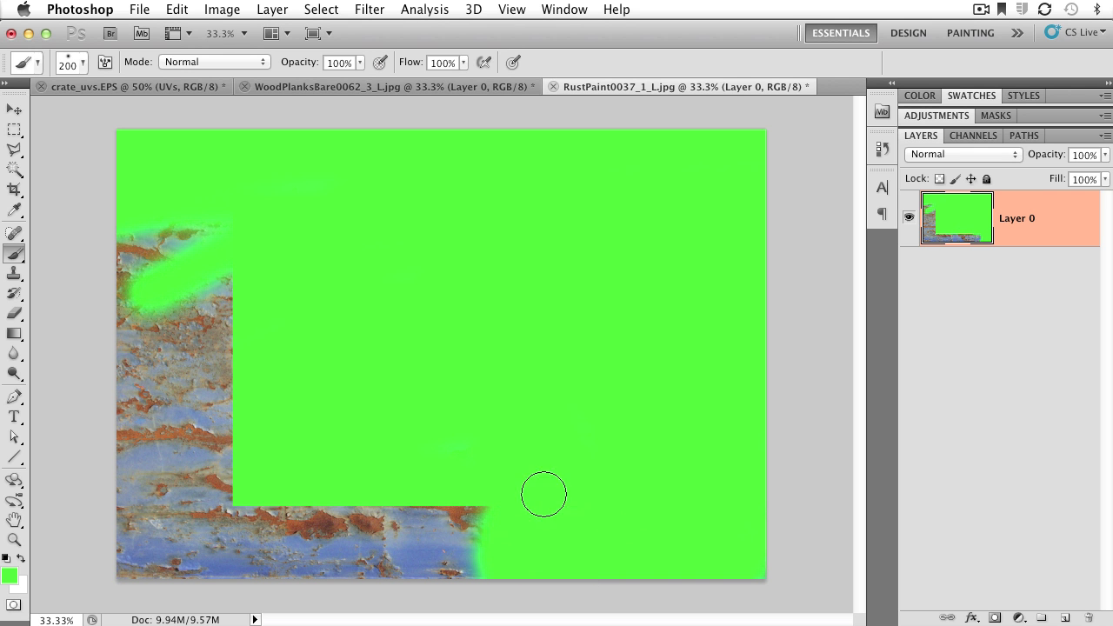
# Revert to the original RustPaint0037_1_L.jpg snapshot in the History panel
pyautogui.click(882, 148)
pyautogui.moveTo(857, 225); pyautogui.dragTo(858, 165)
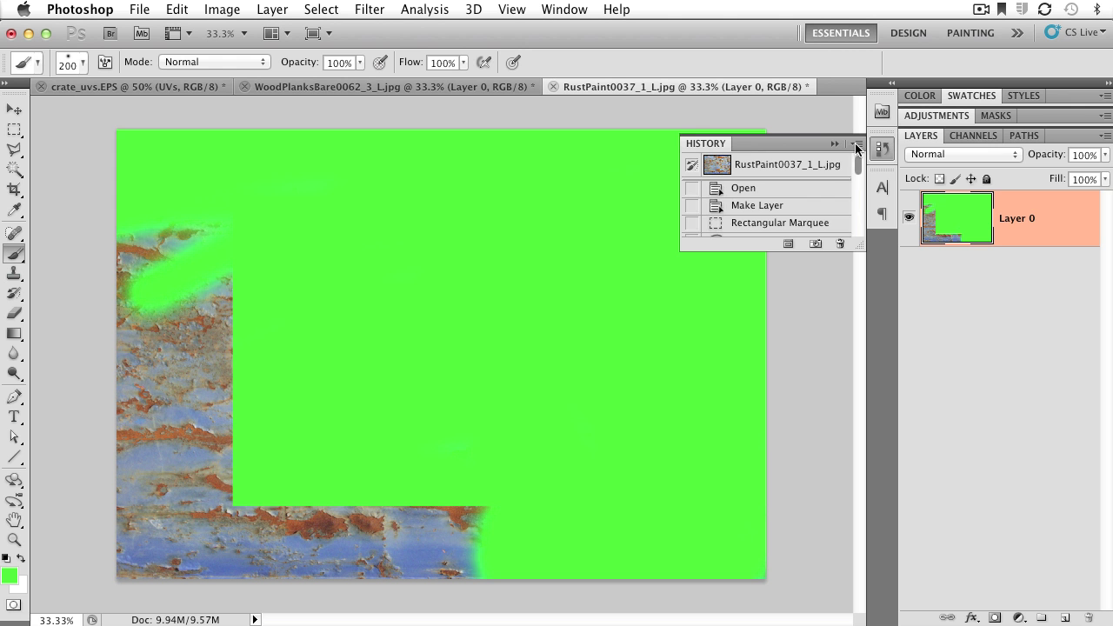
pyautogui.click(755, 167)
pyautogui.click(882, 149)
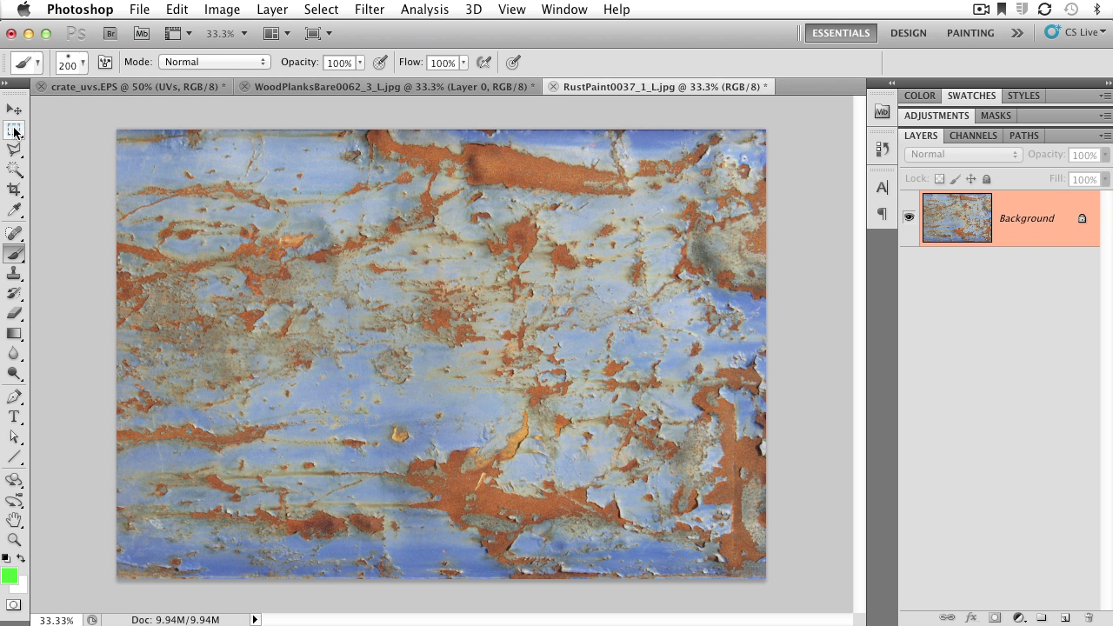
# Try a rectangular selection across the upper centre, then switch to the Elliptical Marquee and clear it
pyautogui.click(14, 130)
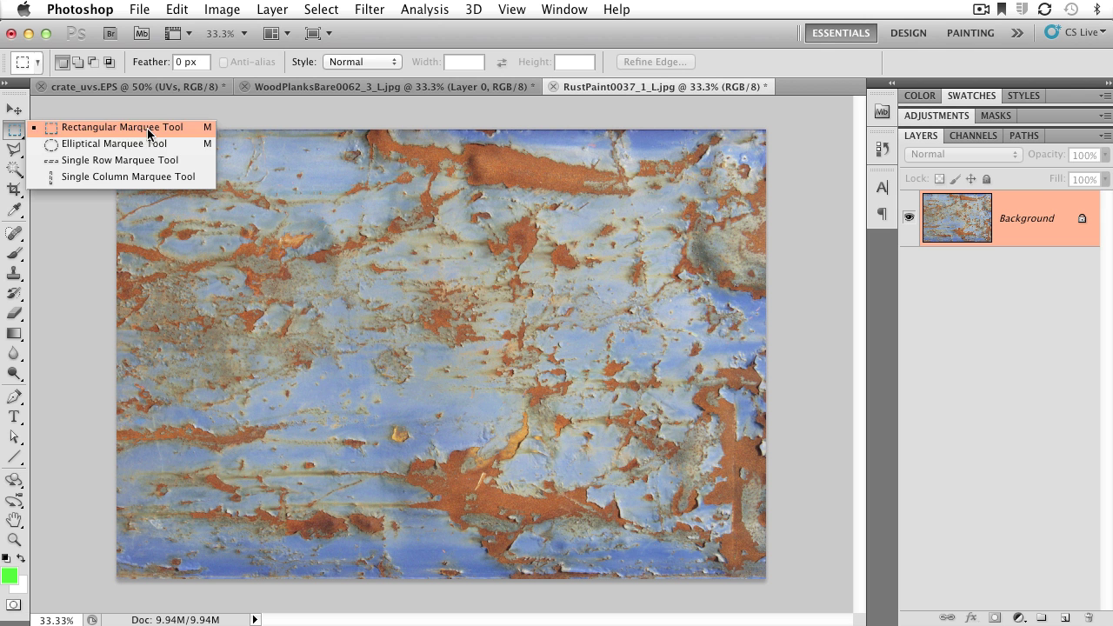
pyautogui.click(106, 128)
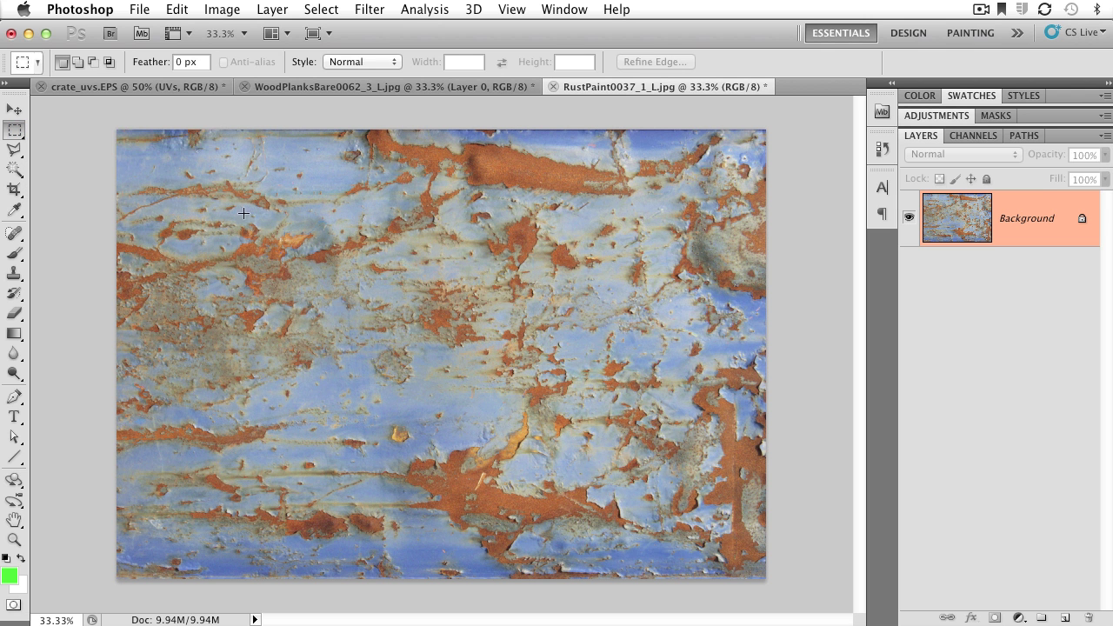
pyautogui.moveTo(244, 212); pyautogui.dragTo(582, 410)
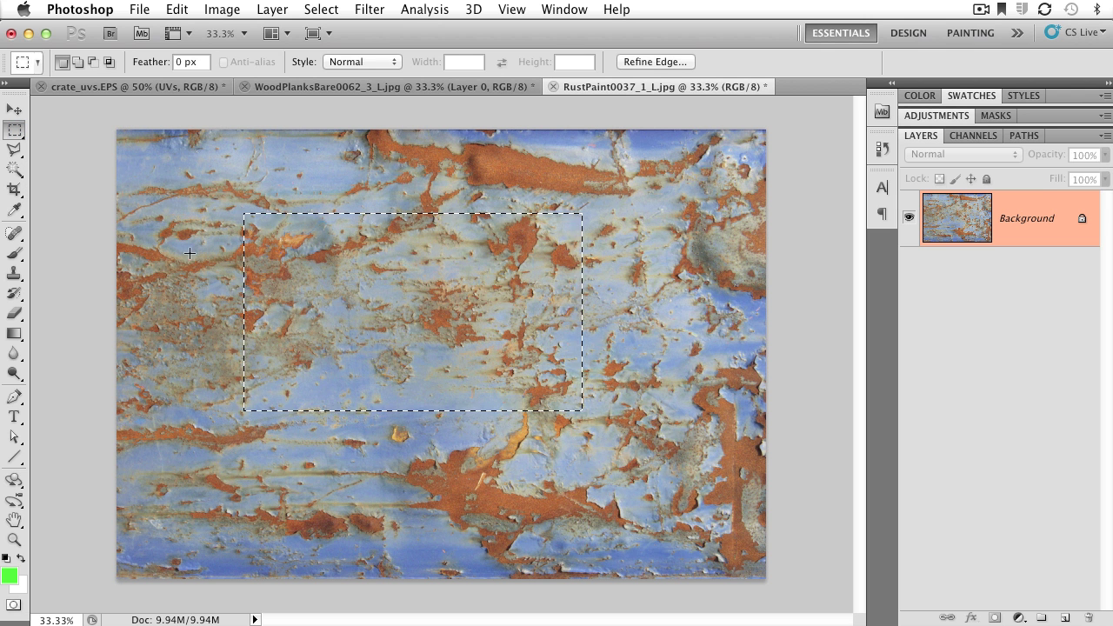
pyautogui.click(14, 129)
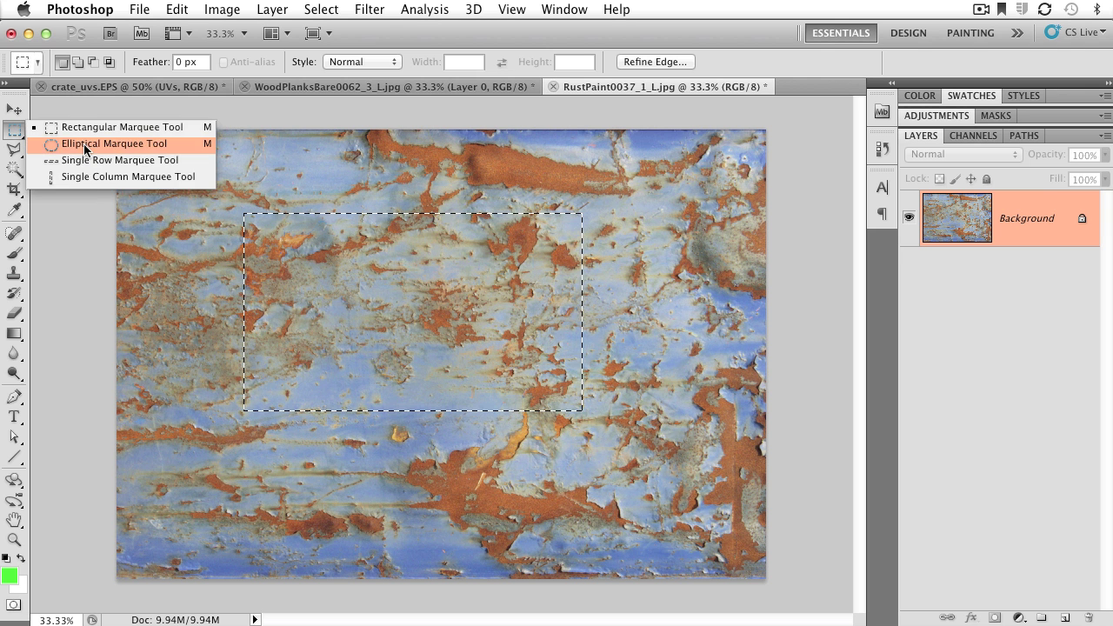
pyautogui.click(84, 143)
pyautogui.click(404, 461)
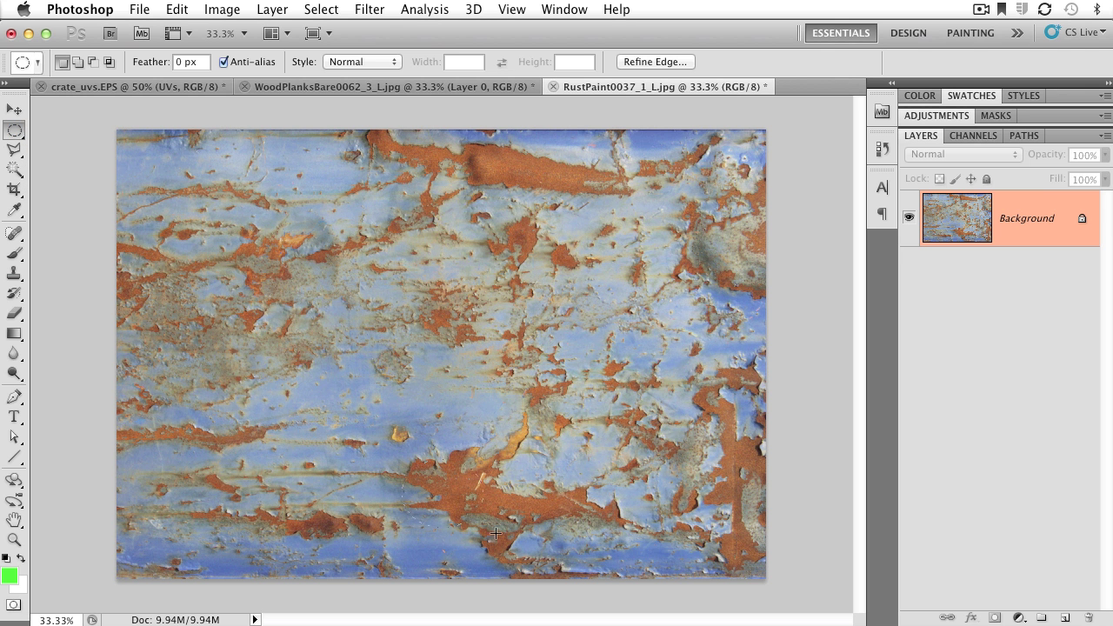
# Combine two ellipse selections, deselect and reselect them, then select a rectangle left of centre
pyautogui.moveTo(570, 204); pyautogui.dragTo(402, 459)
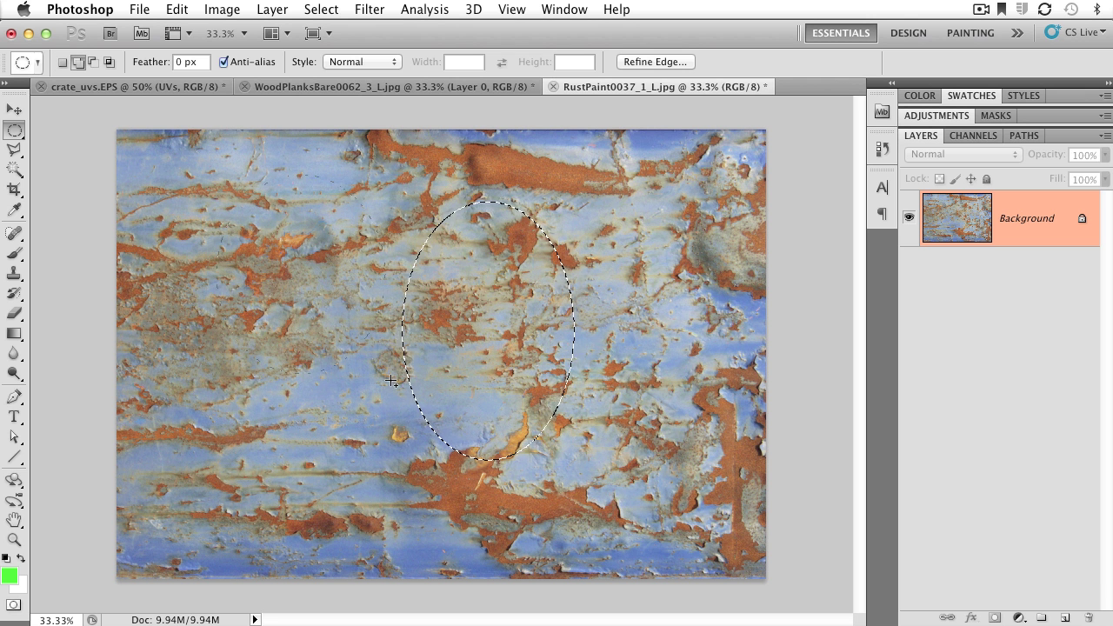
pyautogui.moveTo(217, 174); pyautogui.dragTo(405, 398)
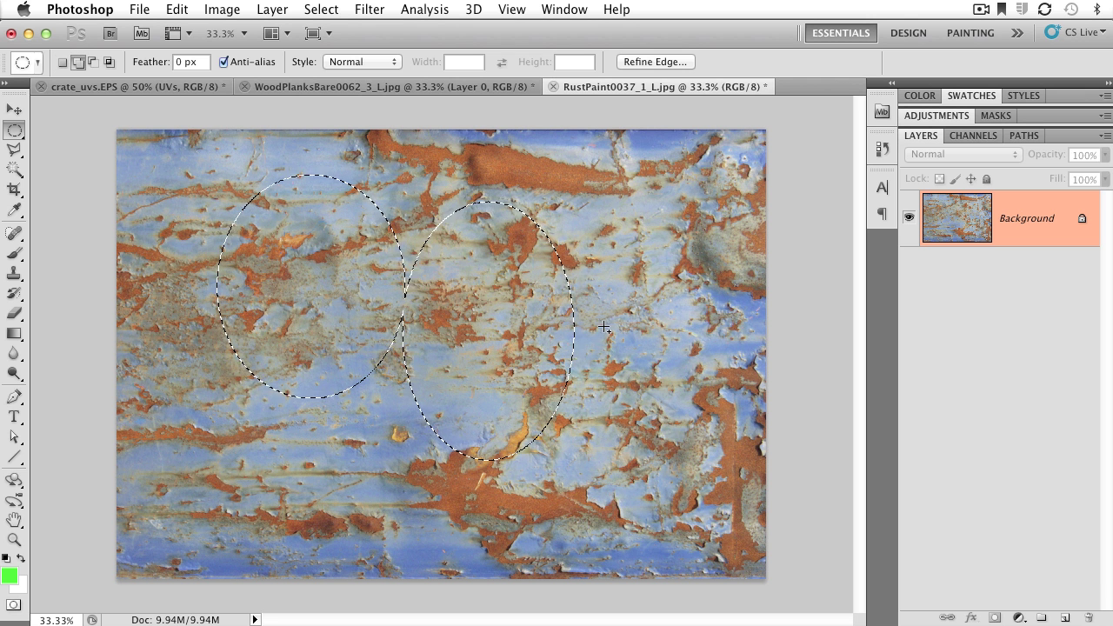
pyautogui.press('super+d')
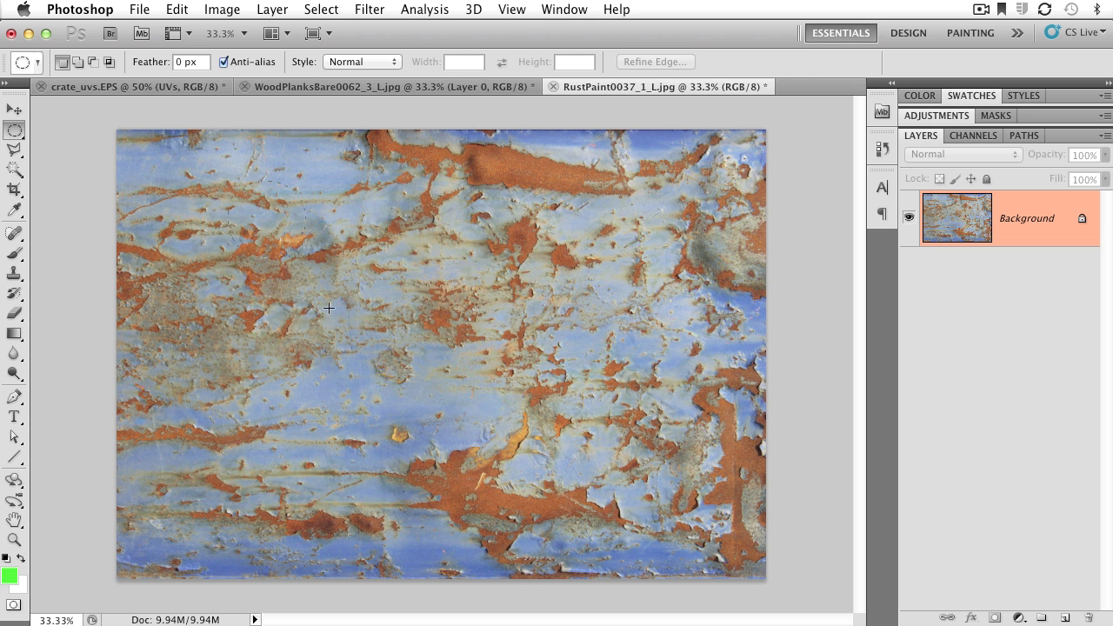
pyautogui.press('shift+super+d')
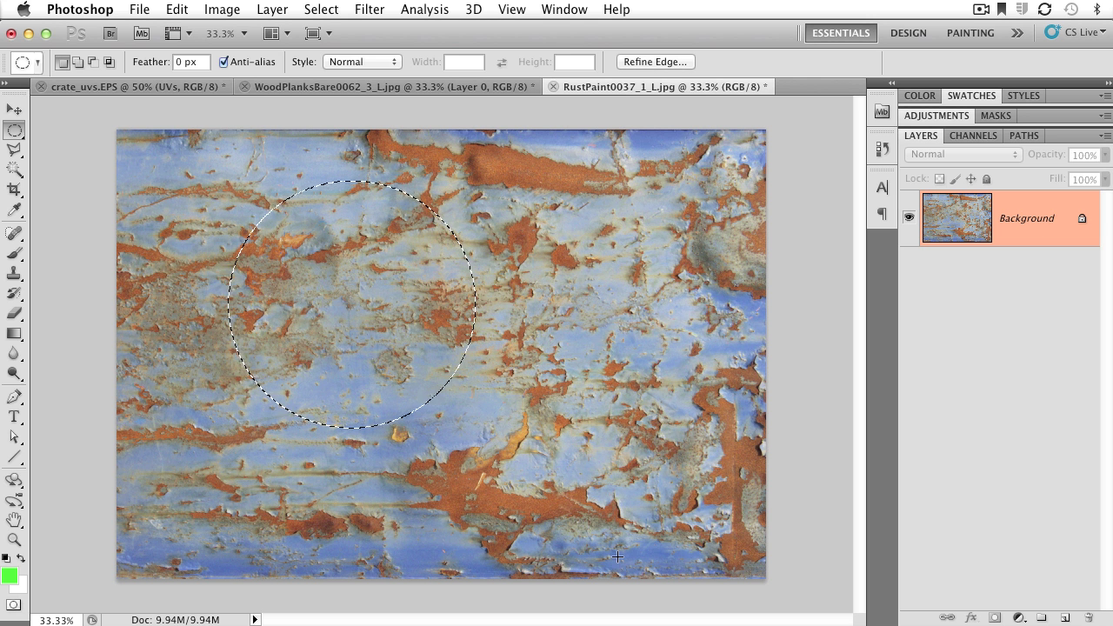
pyautogui.press('super+d')
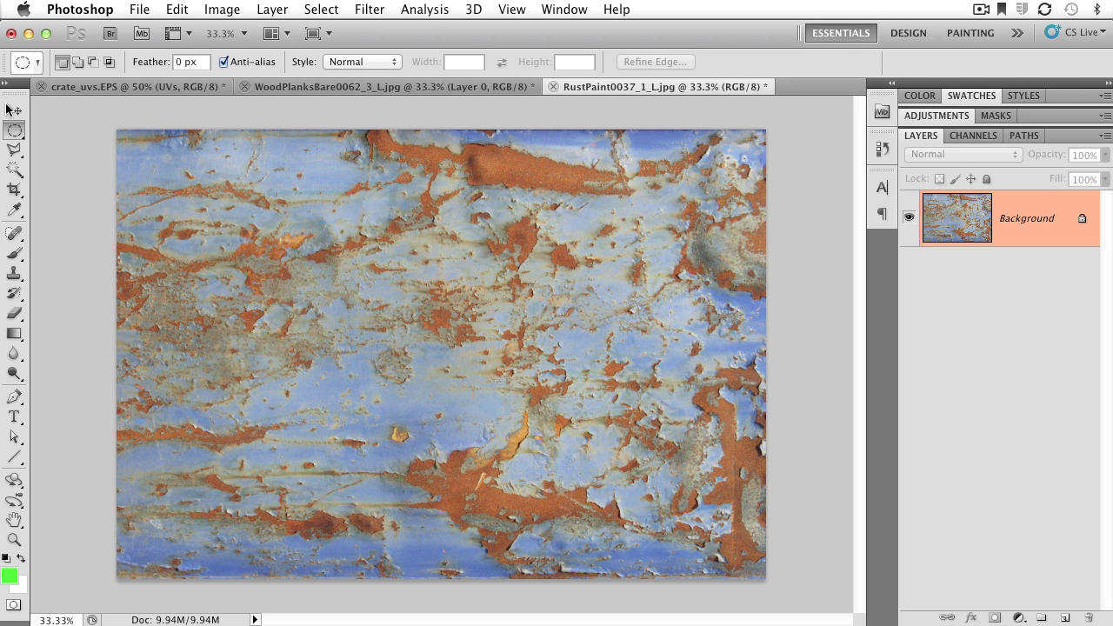
pyautogui.moveTo(17, 132); pyautogui.dragTo(87, 125)
pyautogui.moveTo(290, 282); pyautogui.dragTo(523, 489)
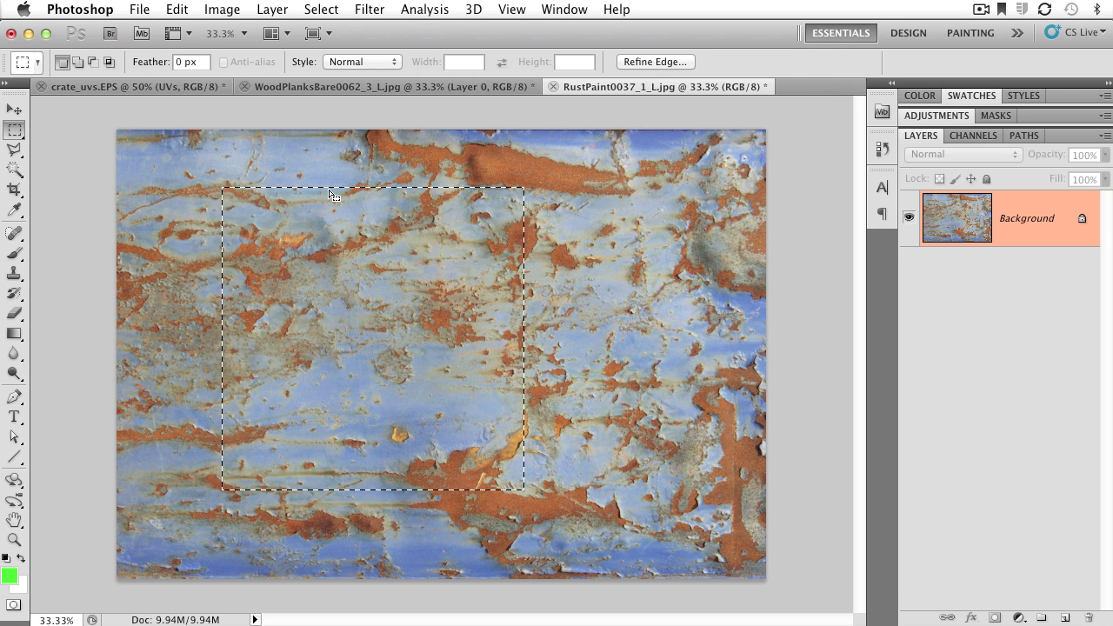
# Clear the rectangle and select a single pixel row across the upper texture
pyautogui.click(455, 375)
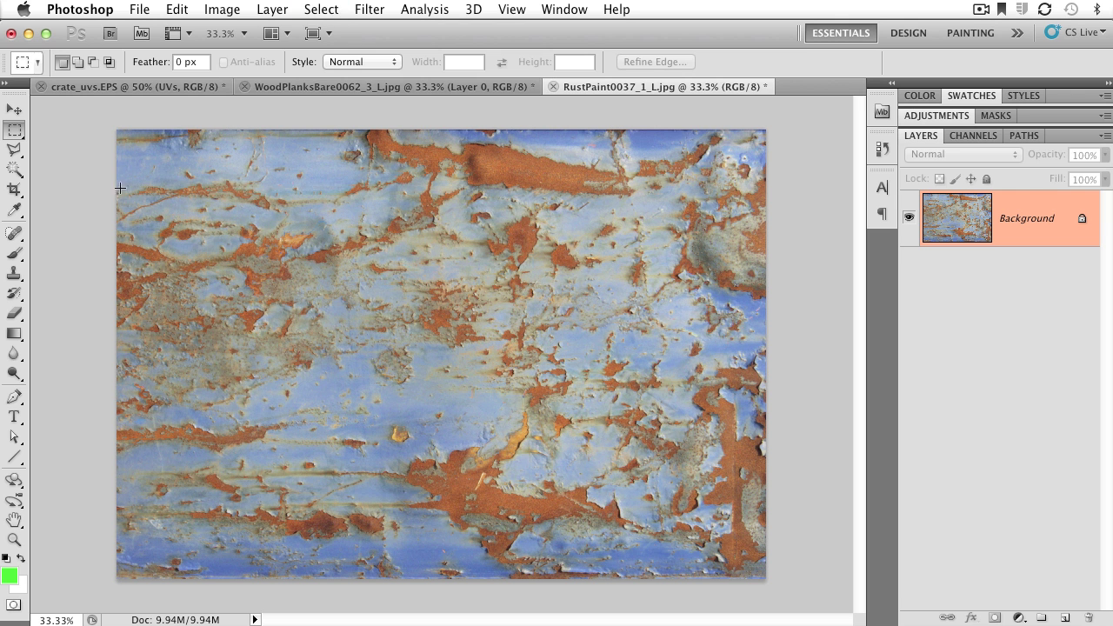
pyautogui.click(14, 130)
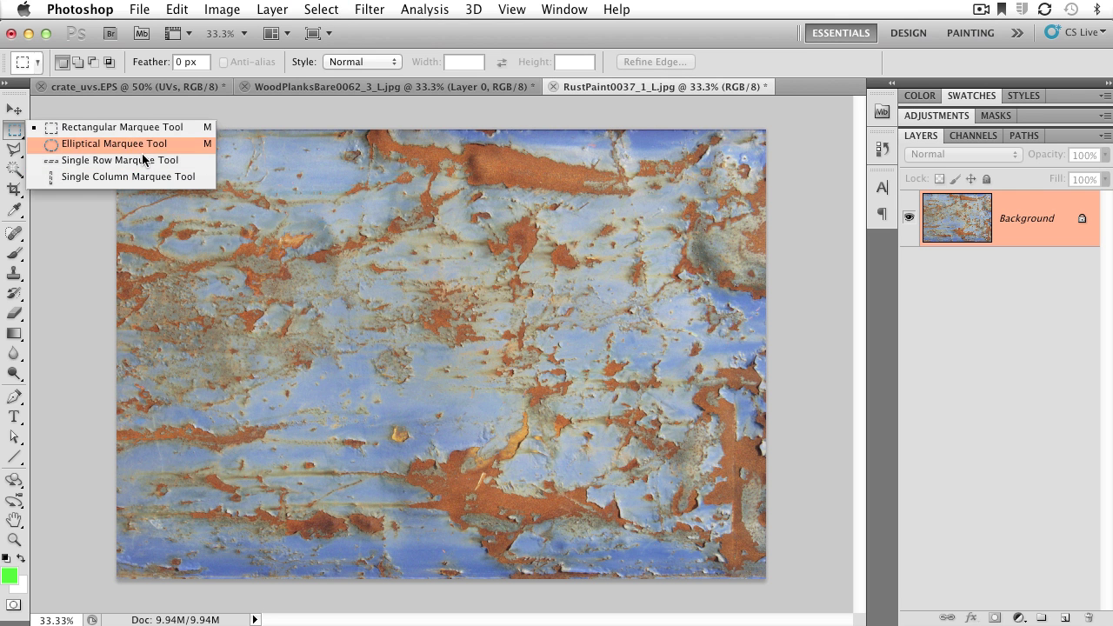
pyautogui.click(108, 162)
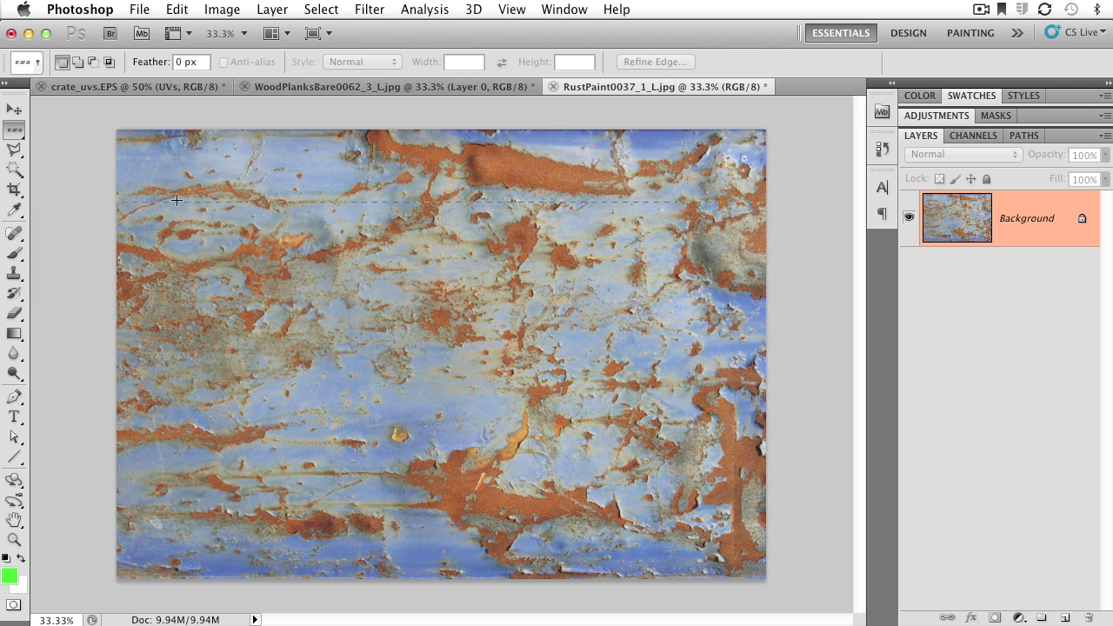
pyautogui.click(176, 200)
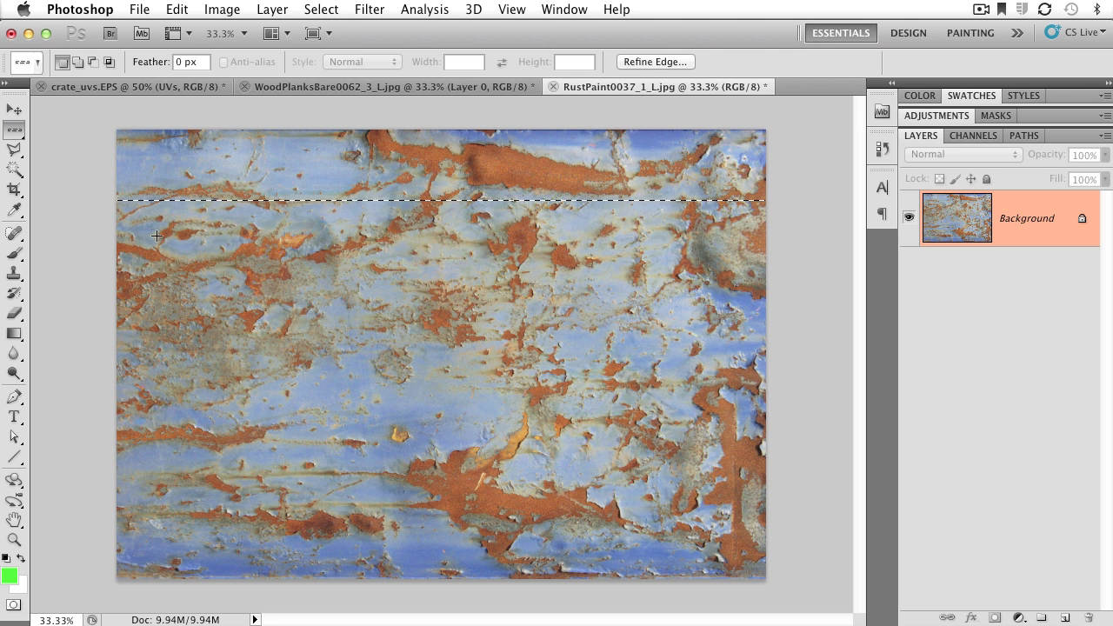
# Switch the marquee to the Single Column Marquee tool
pyautogui.click(20, 133)
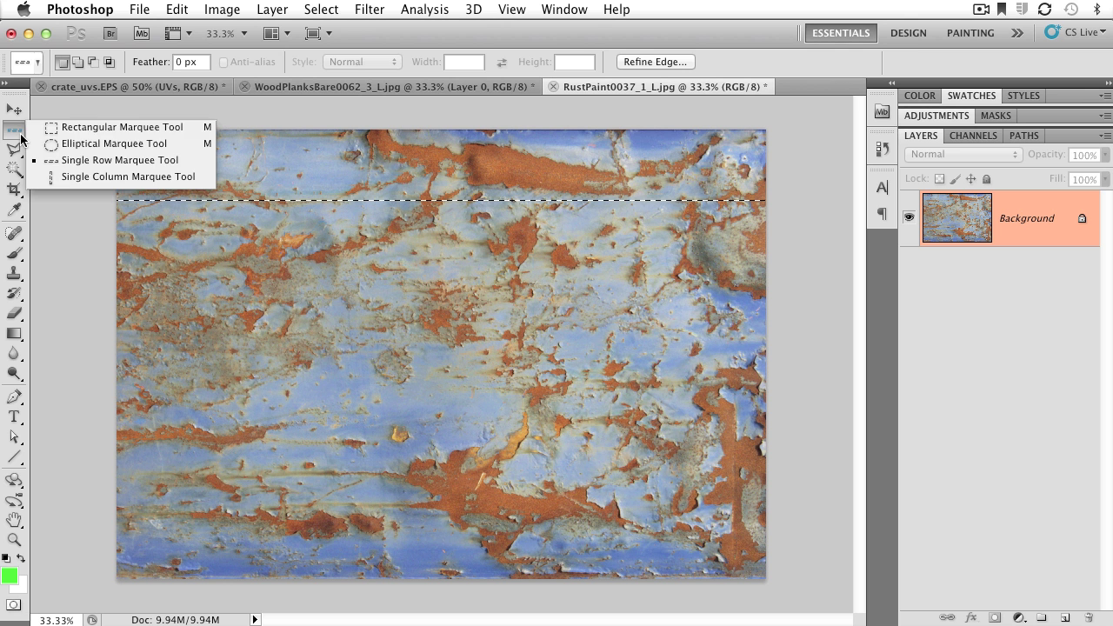
pyautogui.click(131, 177)
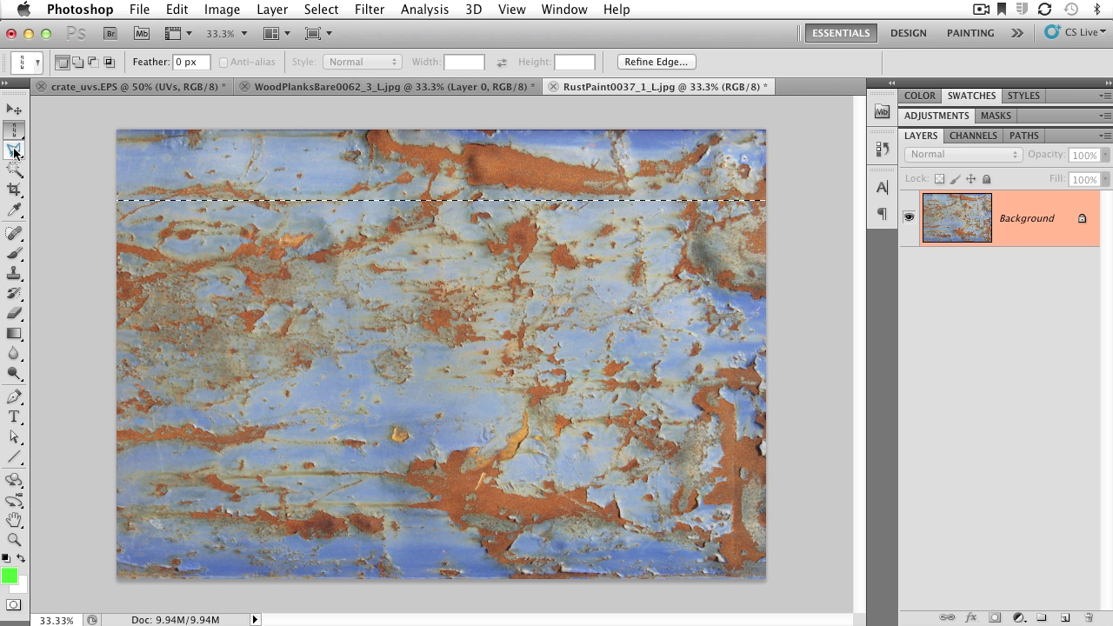
pyautogui.click(14, 151)
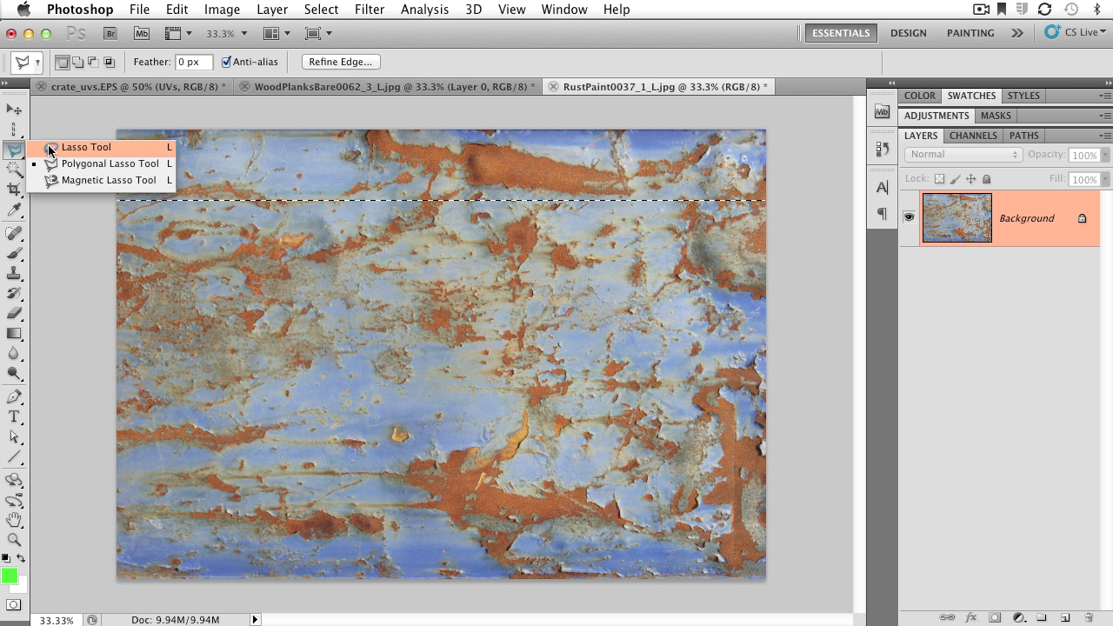
# With the Lasso, trace a wavy freehand selection across the centre, then deselect it with Cmd+D
pyautogui.click(49, 147)
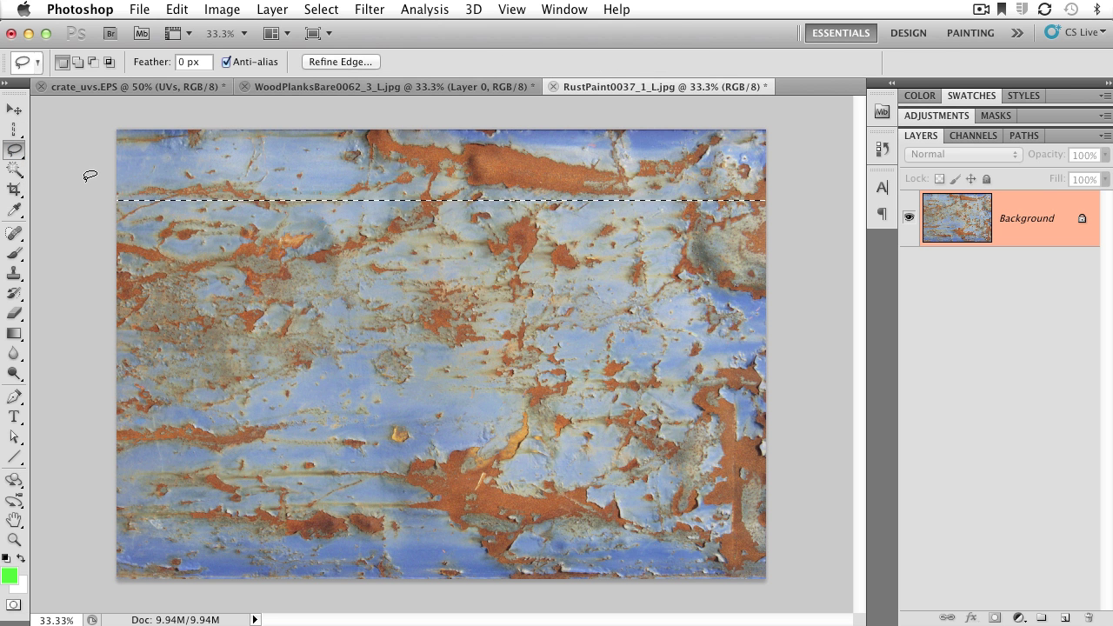
pyautogui.click(14, 149)
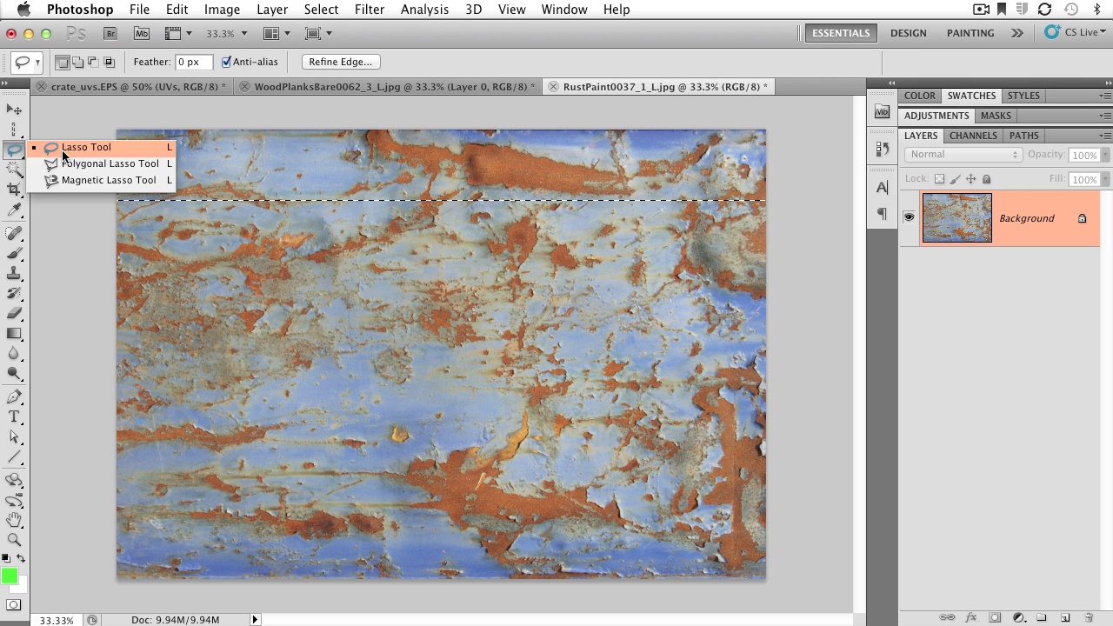
pyautogui.click(64, 154)
pyautogui.click(344, 298)
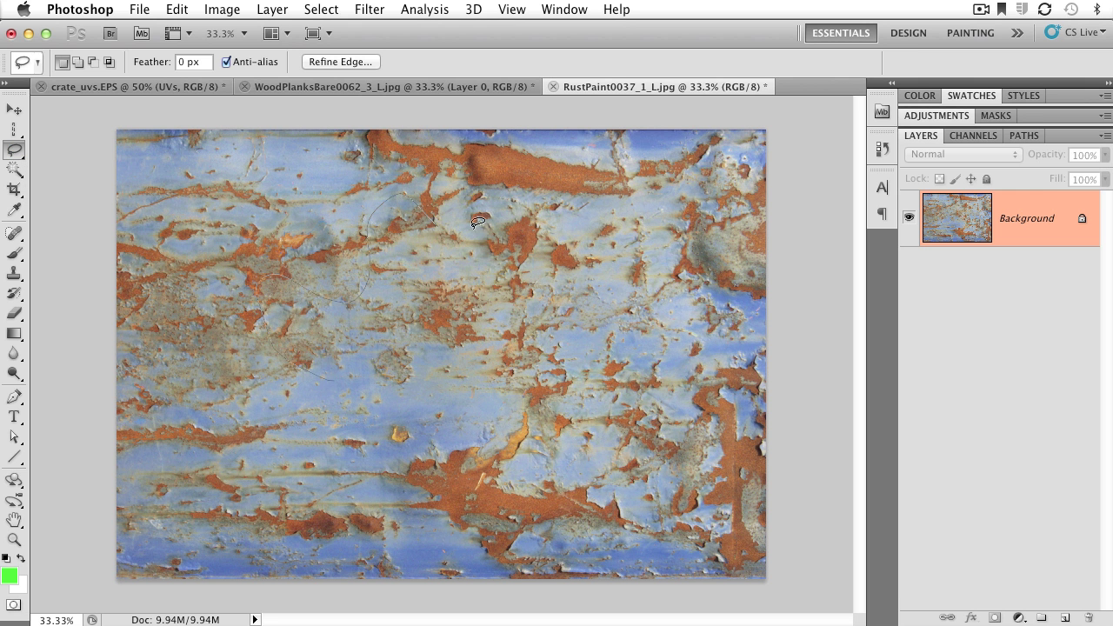
pyautogui.moveTo(680, 265)
pyautogui.mouseDown()
pyautogui.moveTo(627, 372)
pyautogui.moveTo(497, 324)
pyautogui.moveTo(447, 447)
pyautogui.moveTo(412, 322)
pyautogui.moveTo(261, 280)
pyautogui.mouseUp()
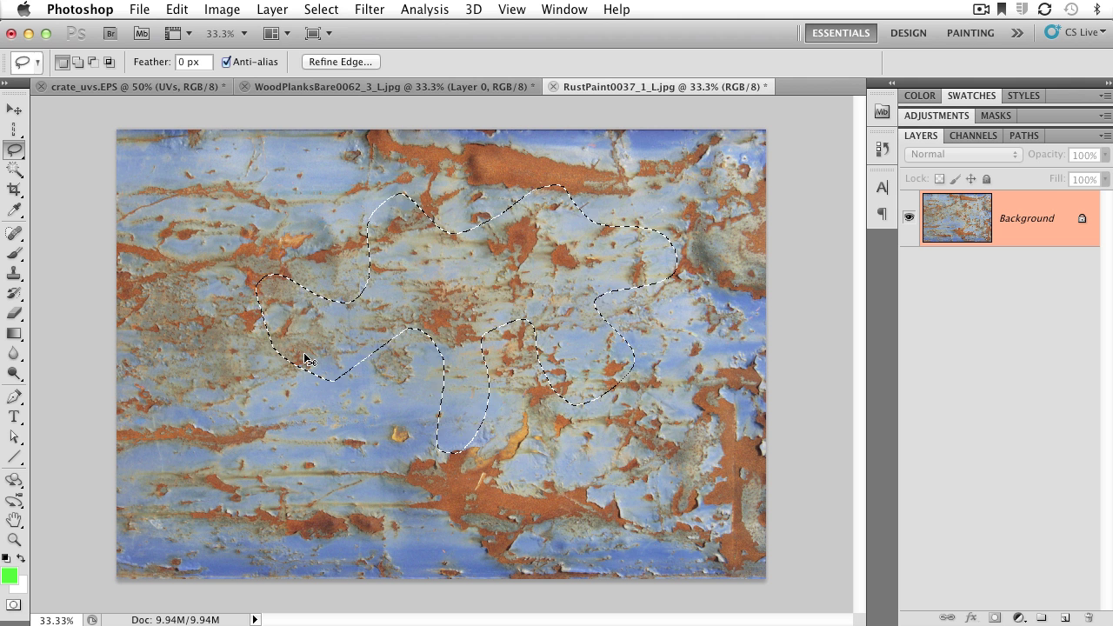
pyautogui.press('super+d')
pyautogui.click(15, 153)
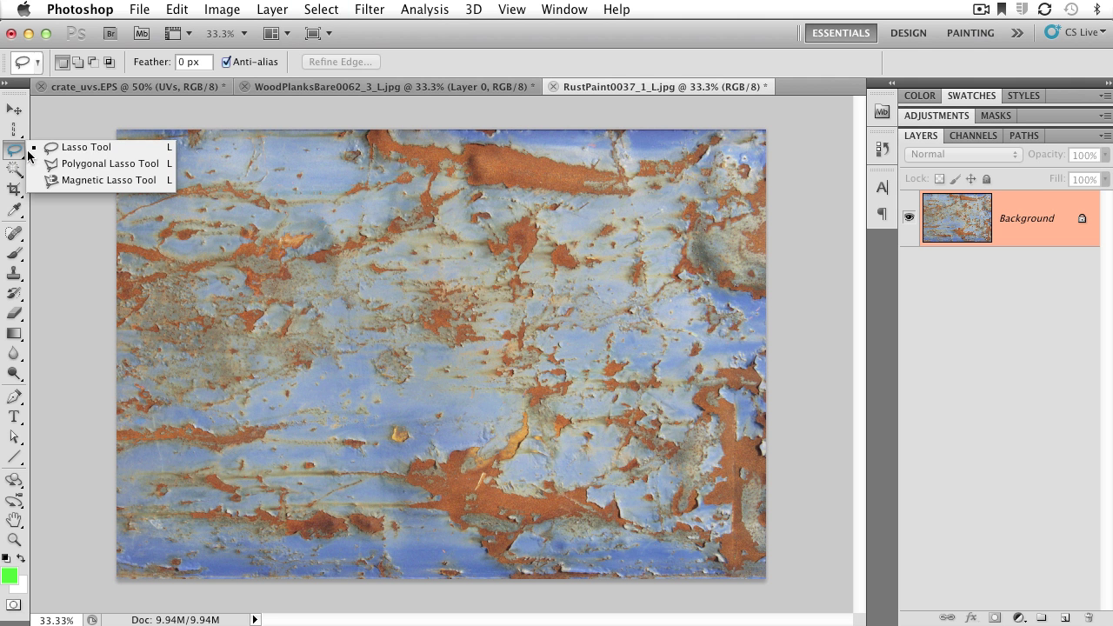
pyautogui.click(82, 163)
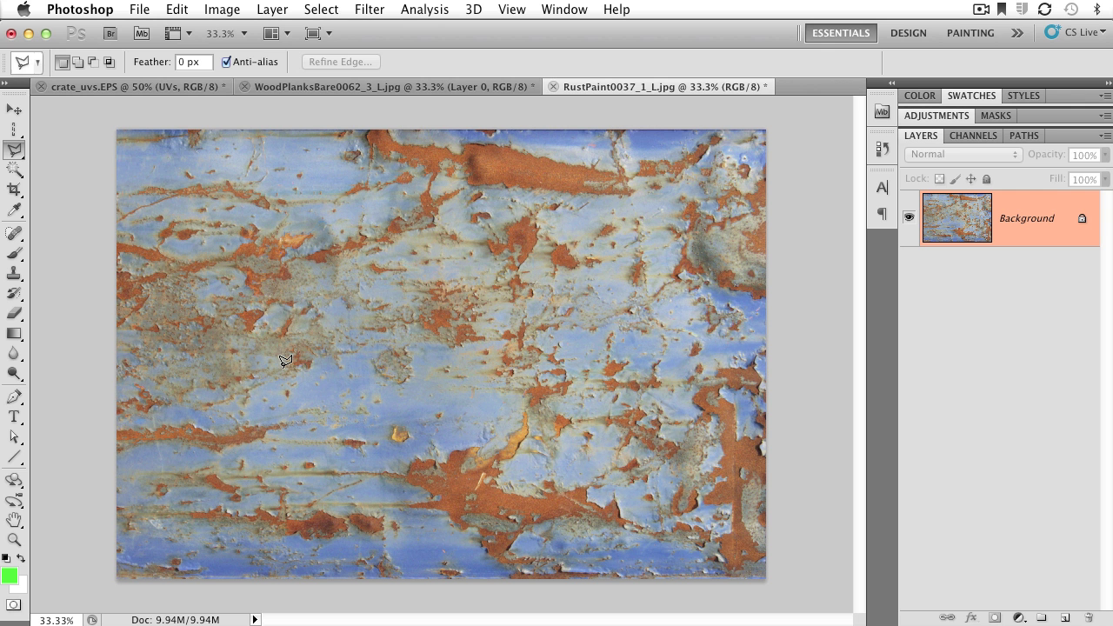
pyautogui.click(212, 326)
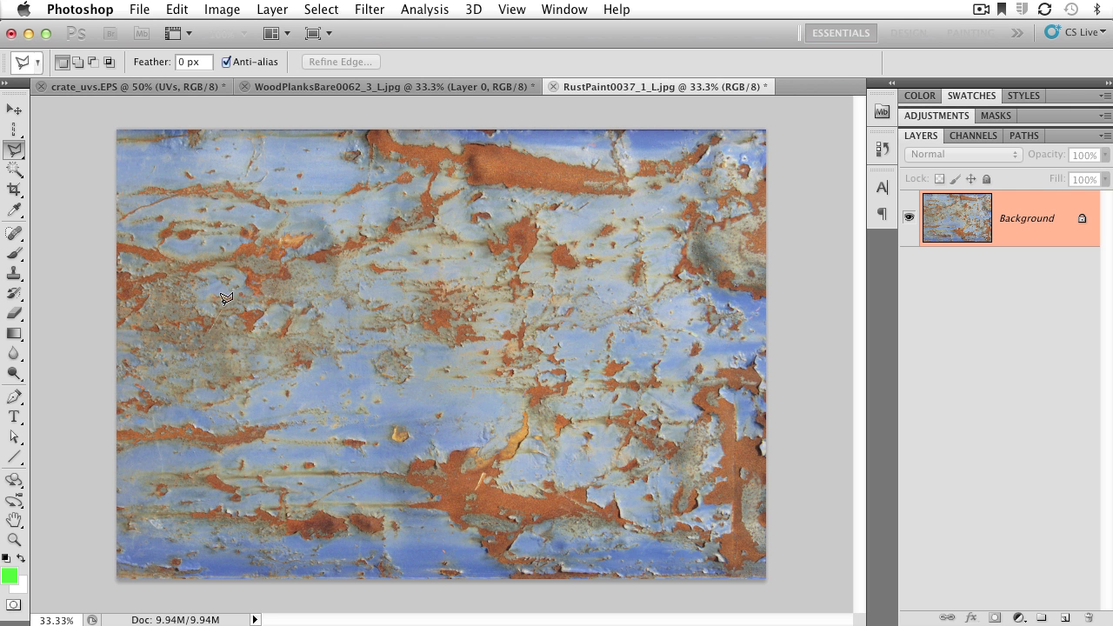
pyautogui.click(238, 179)
pyautogui.click(526, 180)
pyautogui.click(556, 246)
pyautogui.click(511, 294)
pyautogui.click(458, 233)
pyautogui.click(345, 233)
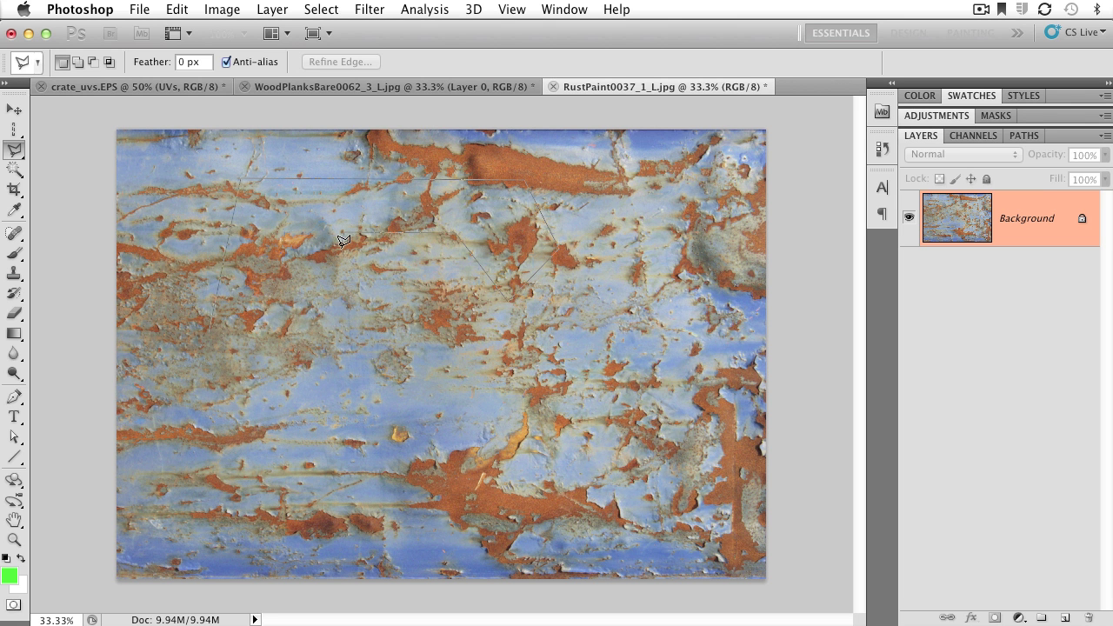
pyautogui.click(245, 341)
pyautogui.doubleClick(209, 333)
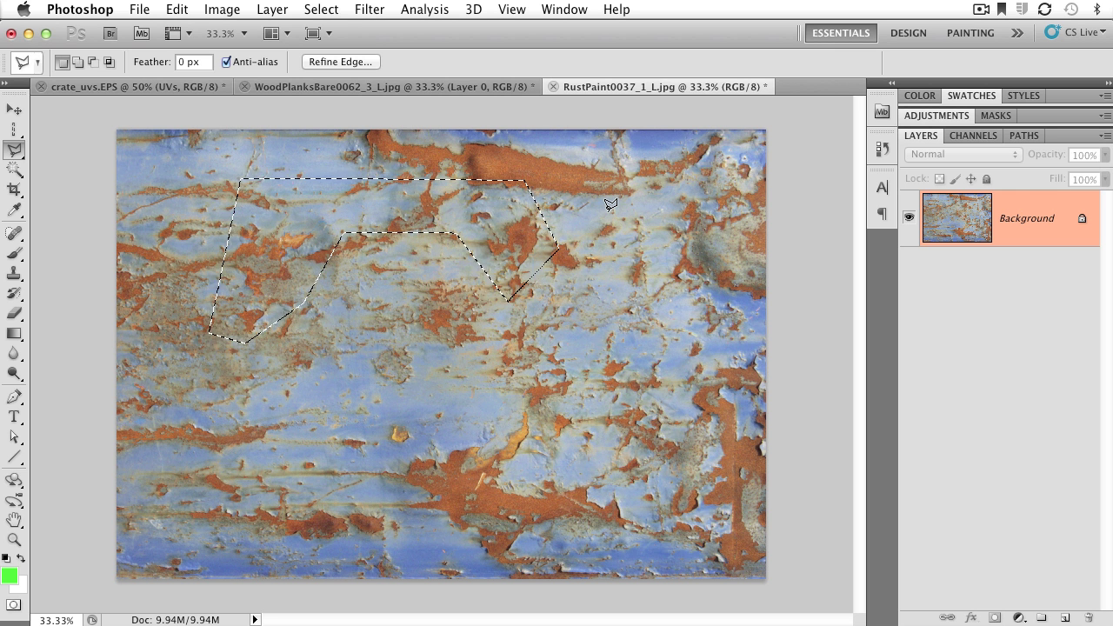
pyautogui.press('super+d')
pyautogui.moveTo(16, 151); pyautogui.dragTo(65, 179)
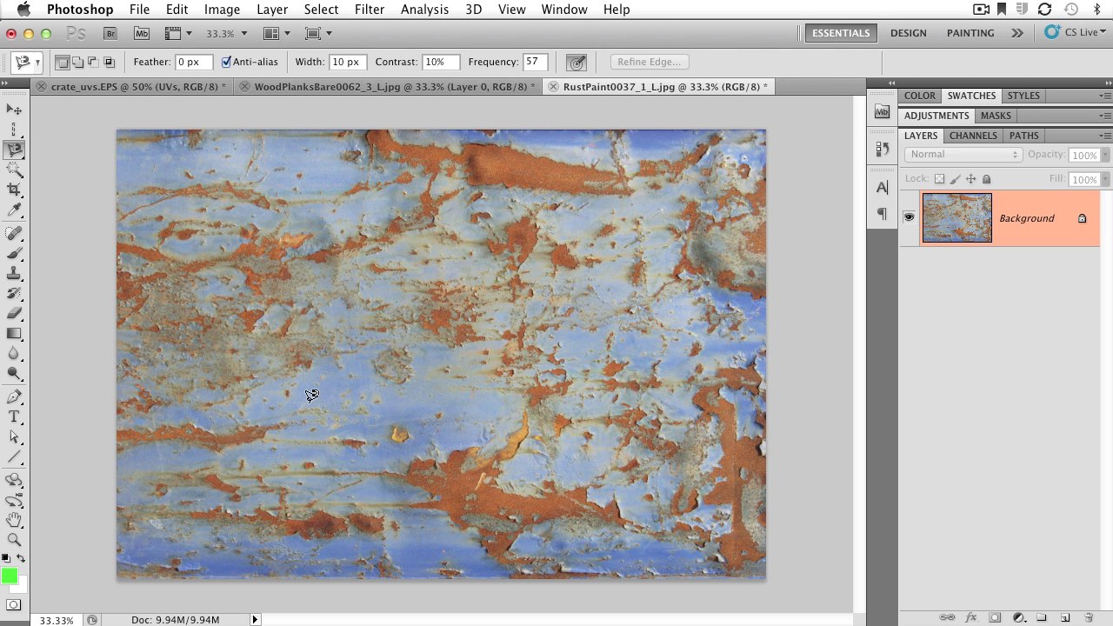
# Trace a Magnetic Lasso loop around the lower-left rust streak, deselect it, and choose the Magic Wand
pyautogui.click(120, 424)
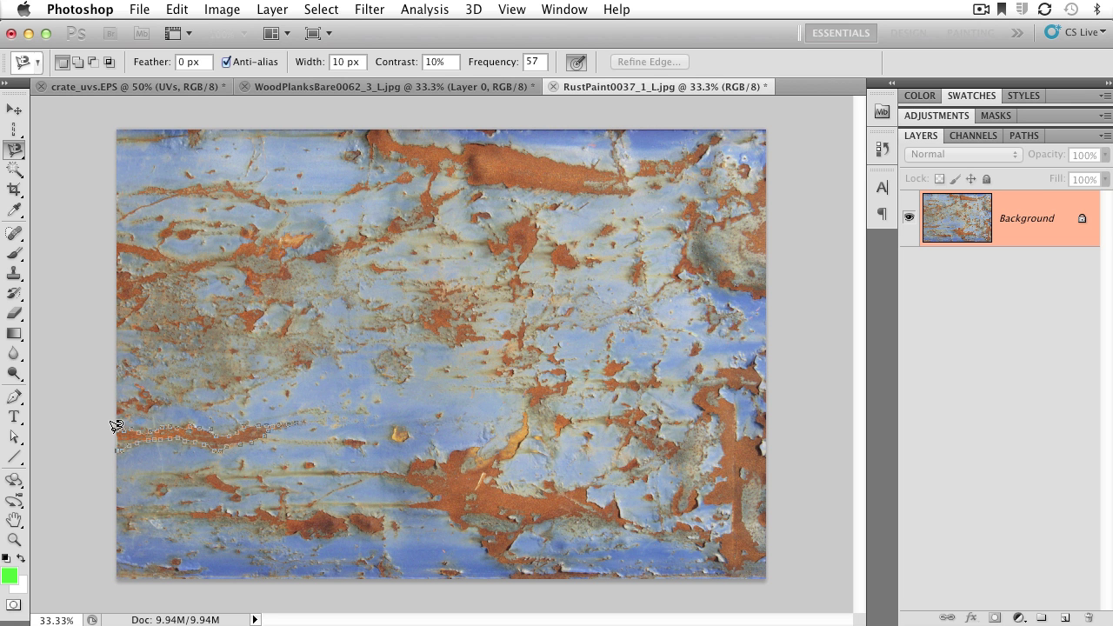
pyautogui.click(120, 423)
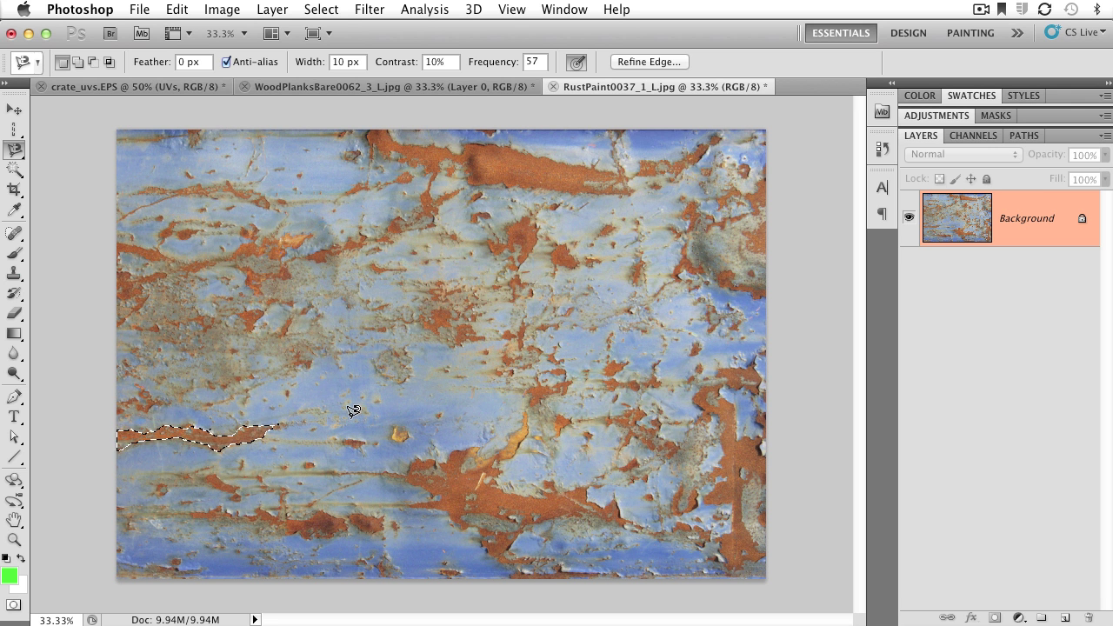
pyautogui.press('super+d')
pyautogui.moveTo(14, 170); pyautogui.dragTo(106, 181)
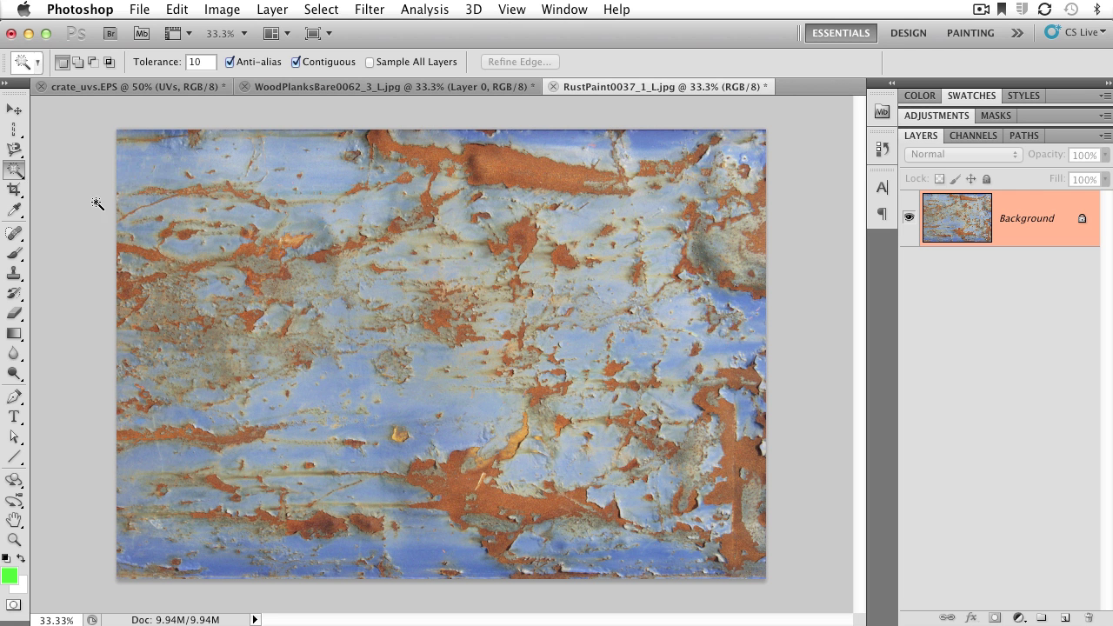
# With the Rectangular Marquee, drag a trial rectangle, clear it, and redraw a larger one mid-image
pyautogui.click(14, 129)
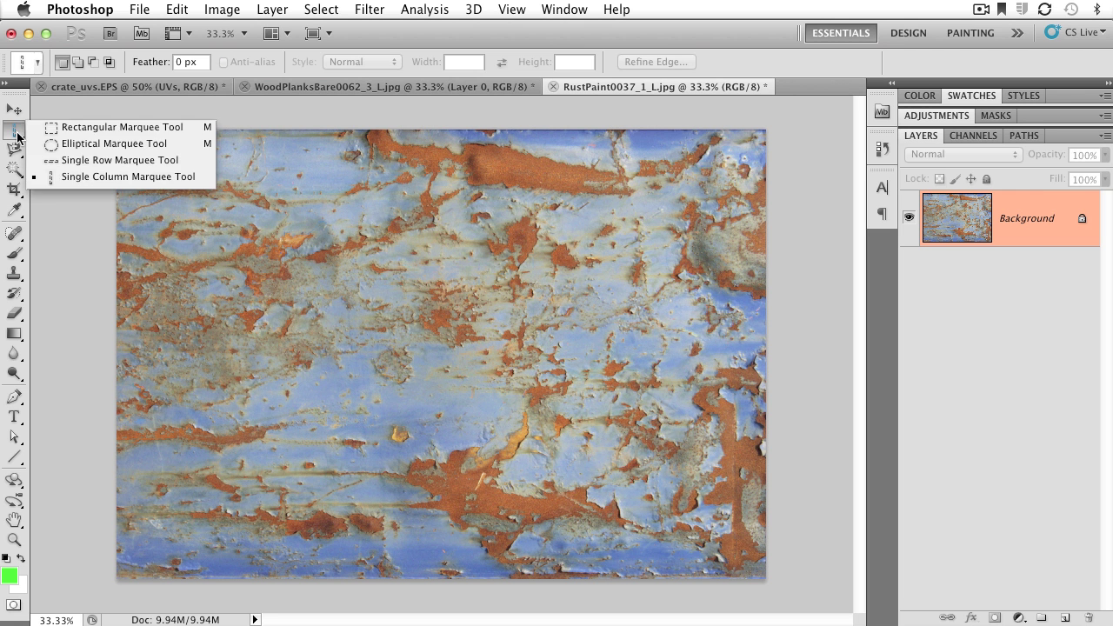
pyautogui.click(53, 129)
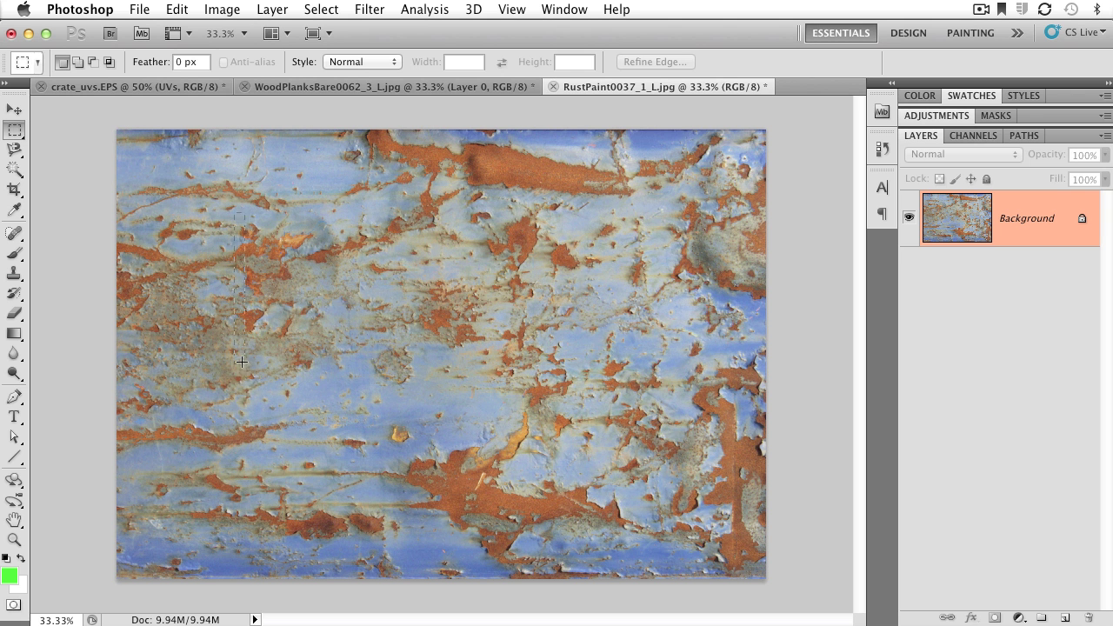
pyautogui.moveTo(242, 360); pyautogui.dragTo(703, 491)
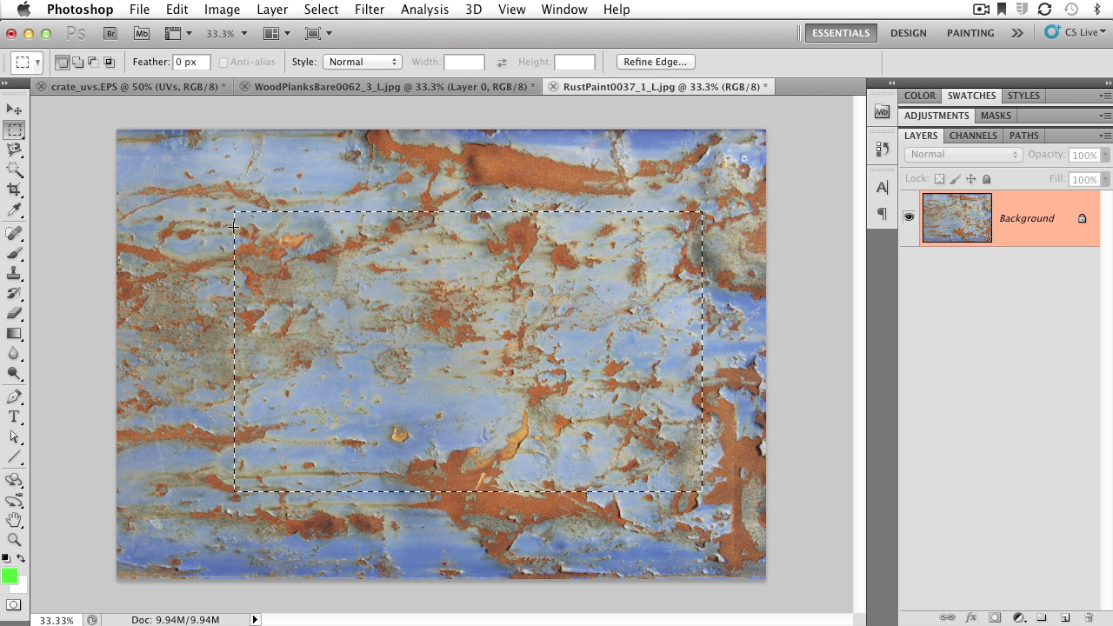
pyautogui.click(178, 215)
pyautogui.moveTo(532, 393); pyautogui.dragTo(692, 495)
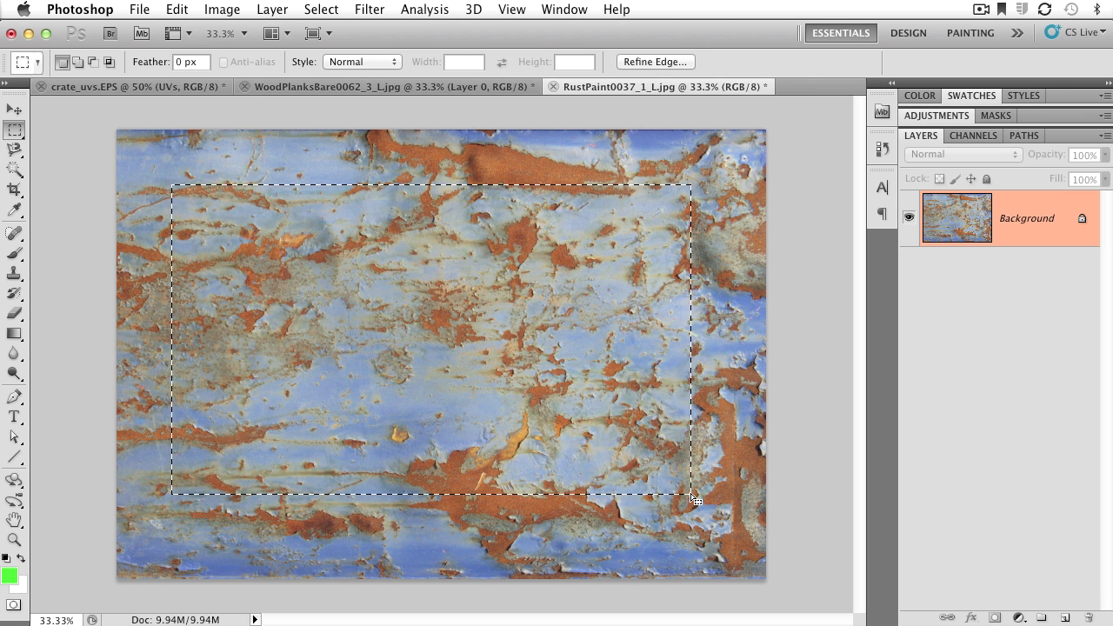
# Transform the selection into a tall box over the texture's right-centre, narrowed from the left
pyautogui.click(327, 10)
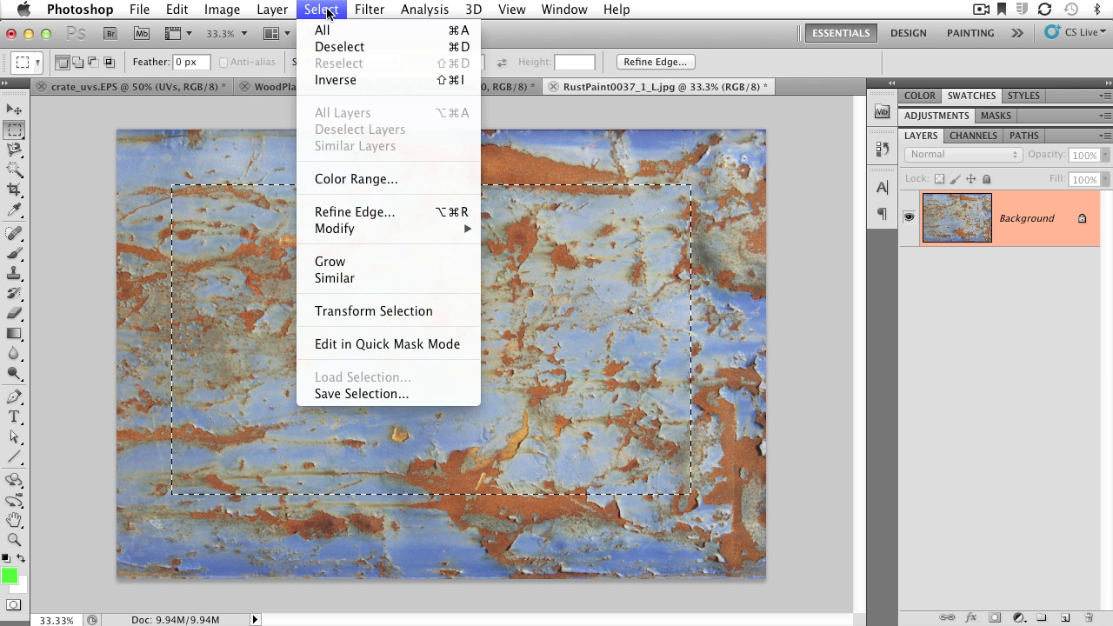
pyautogui.click(377, 311)
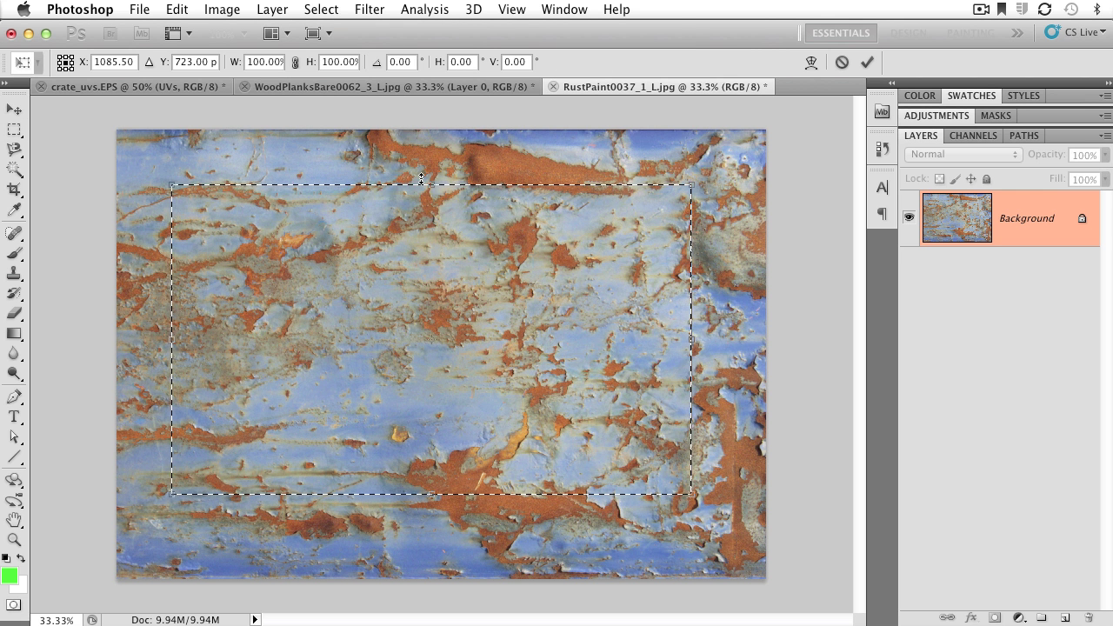
pyautogui.moveTo(421, 182); pyautogui.dragTo(421, 261)
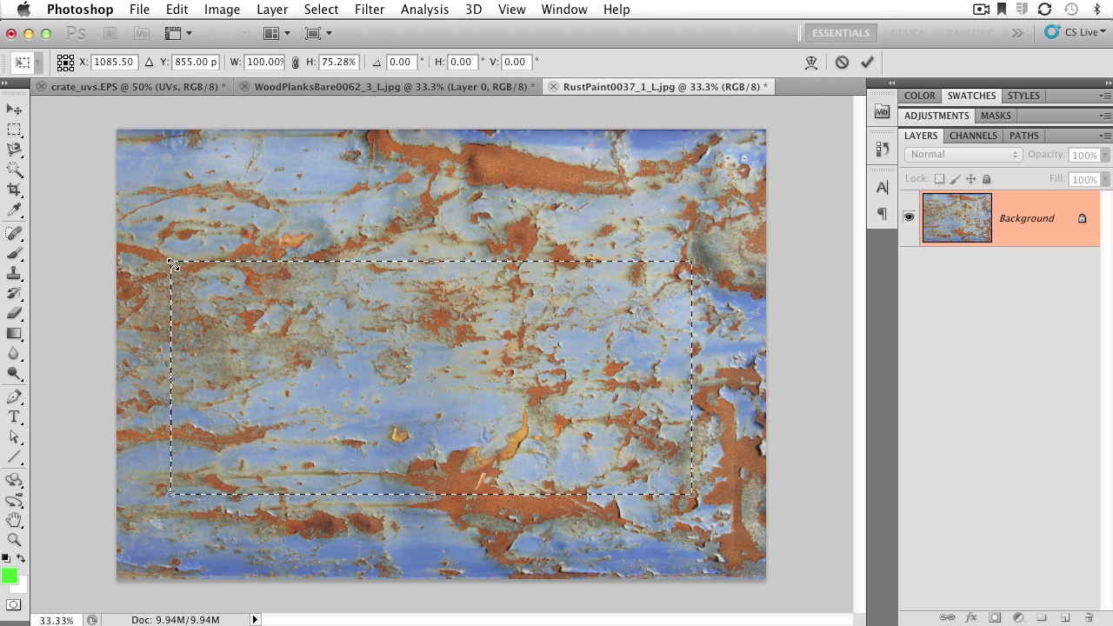
pyautogui.moveTo(188, 264); pyautogui.dragTo(279, 273)
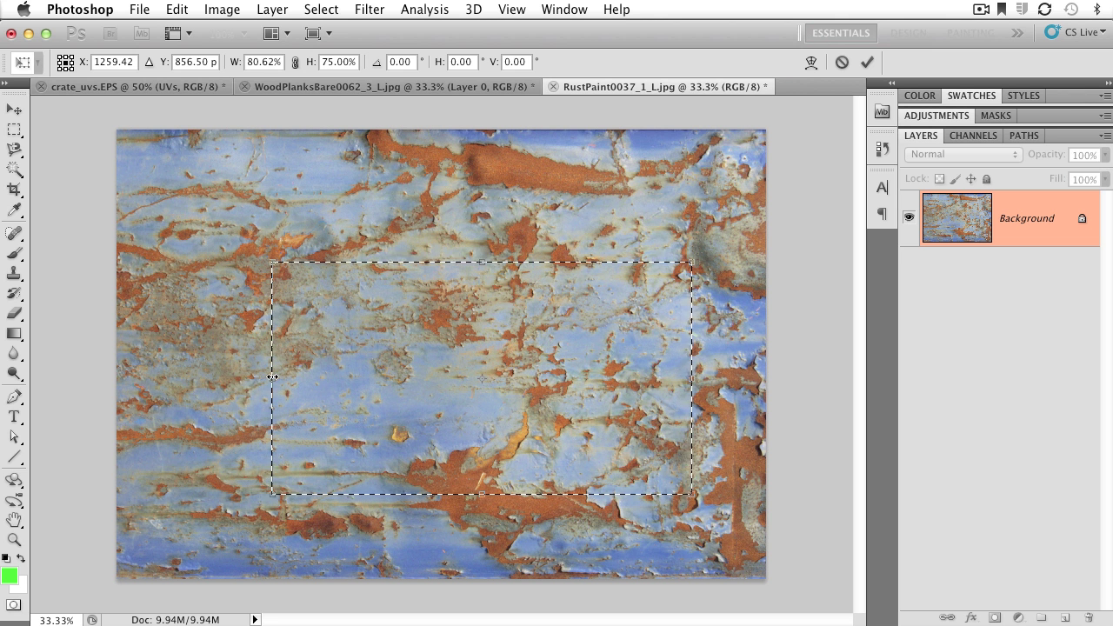
pyautogui.moveTo(273, 379); pyautogui.dragTo(447, 377)
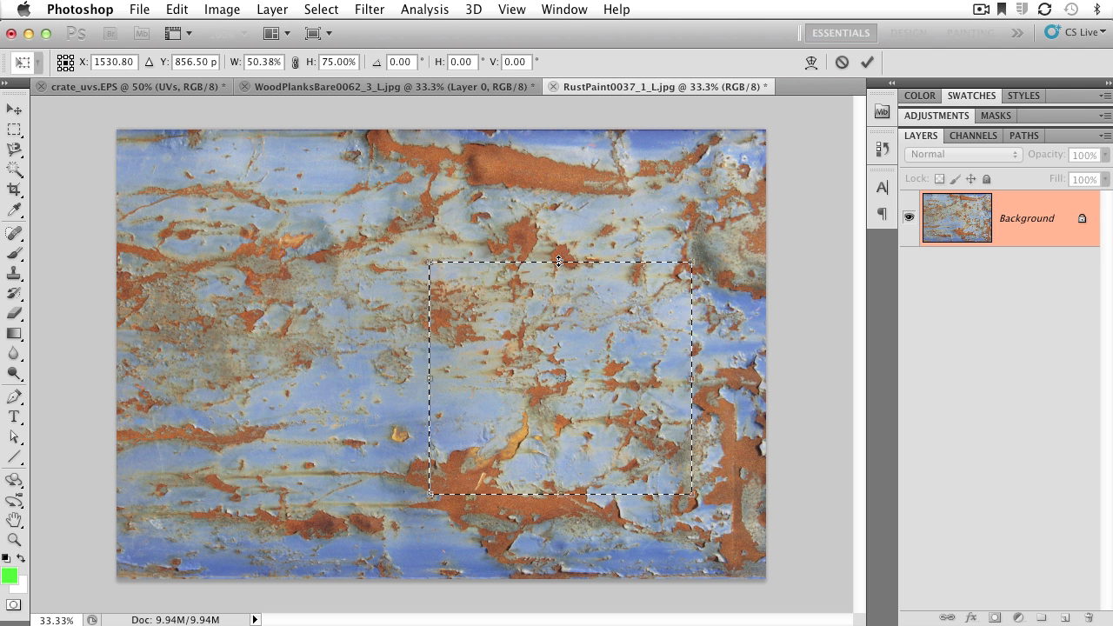
pyautogui.moveTo(558, 261); pyautogui.dragTo(557, 181)
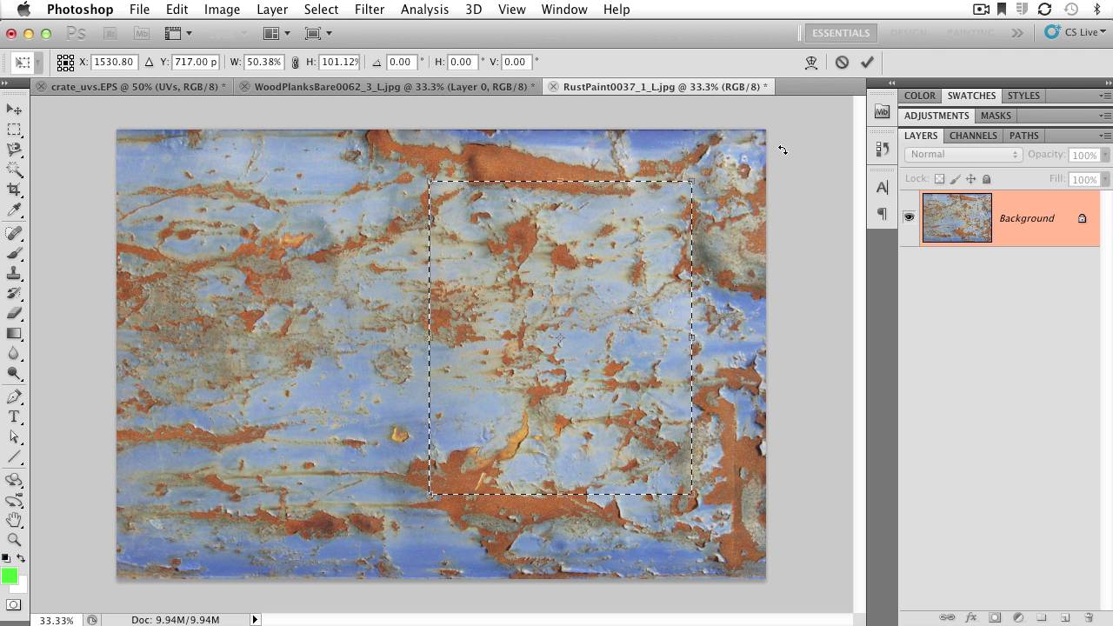
pyautogui.click(865, 63)
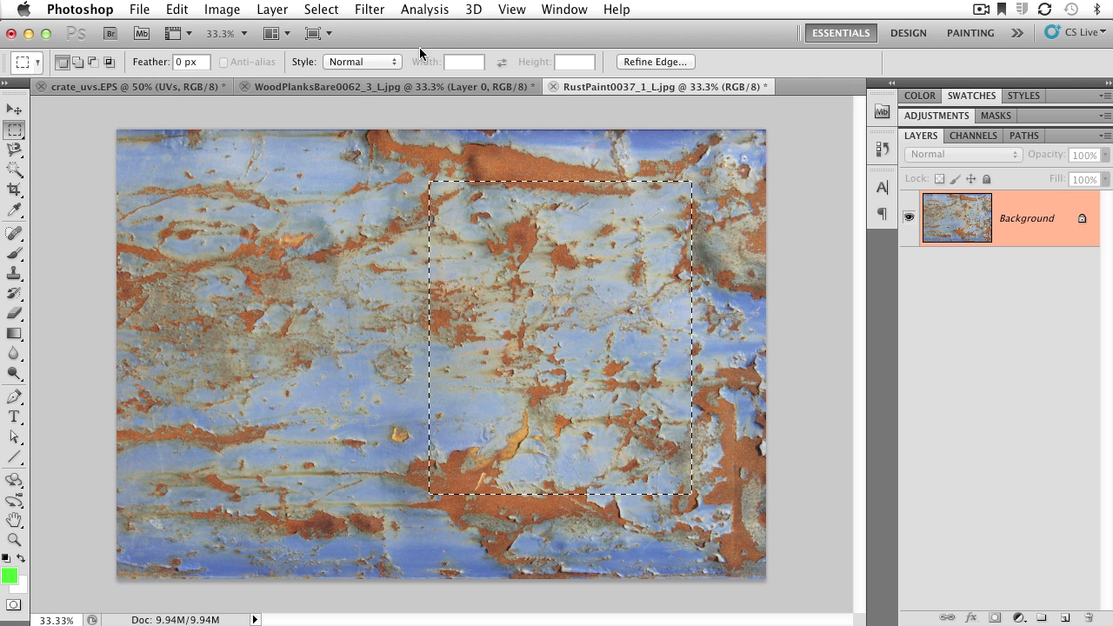
# Compare Gaussian Blur radius strengths down to 11.5 pixels on the rectangle, then cancel
pyautogui.click(370, 9)
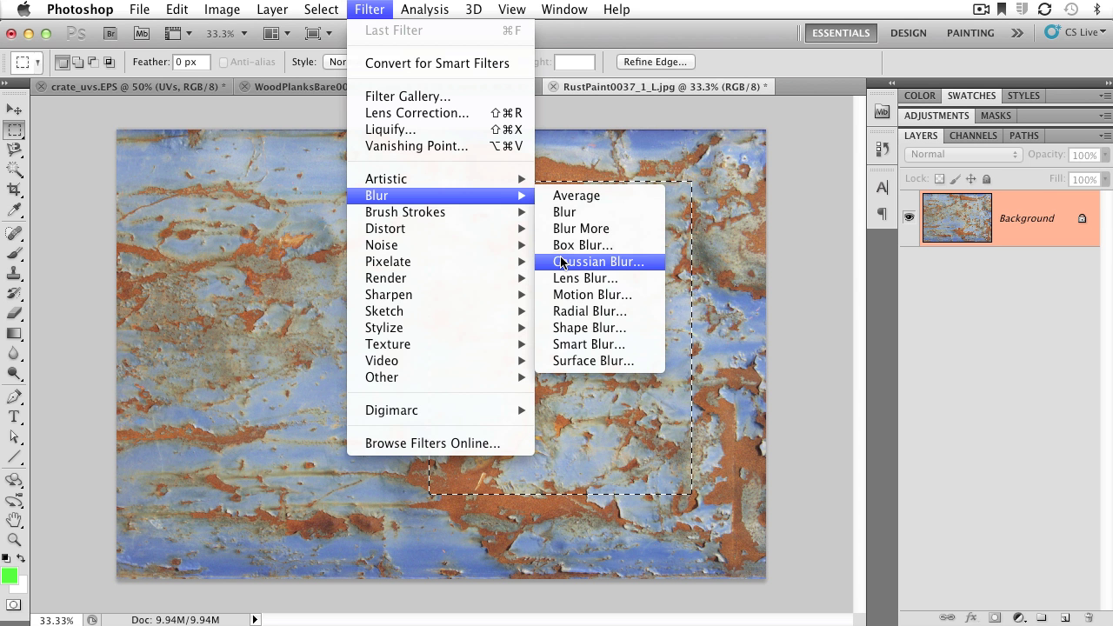
pyautogui.click(580, 228)
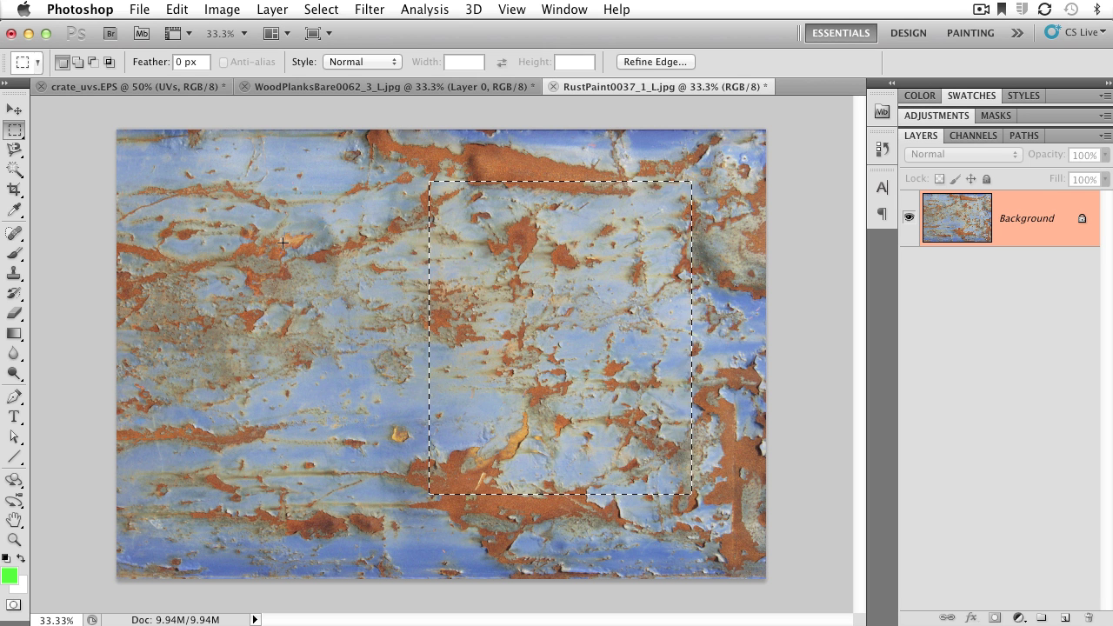
pyautogui.click(363, 9)
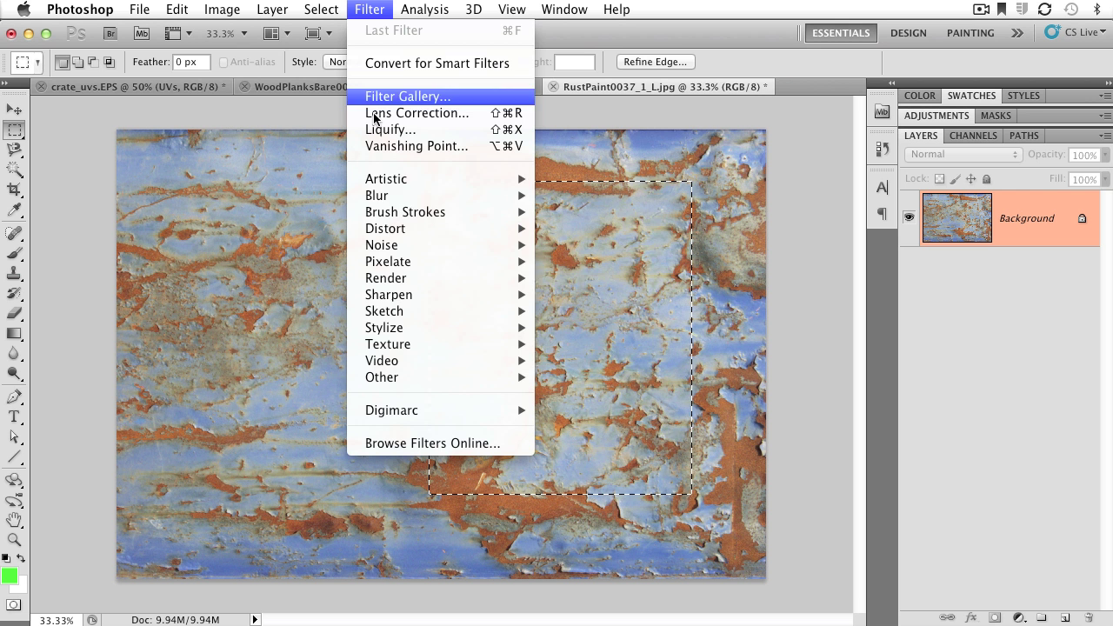
pyautogui.moveTo(383, 197)
pyautogui.click(584, 265)
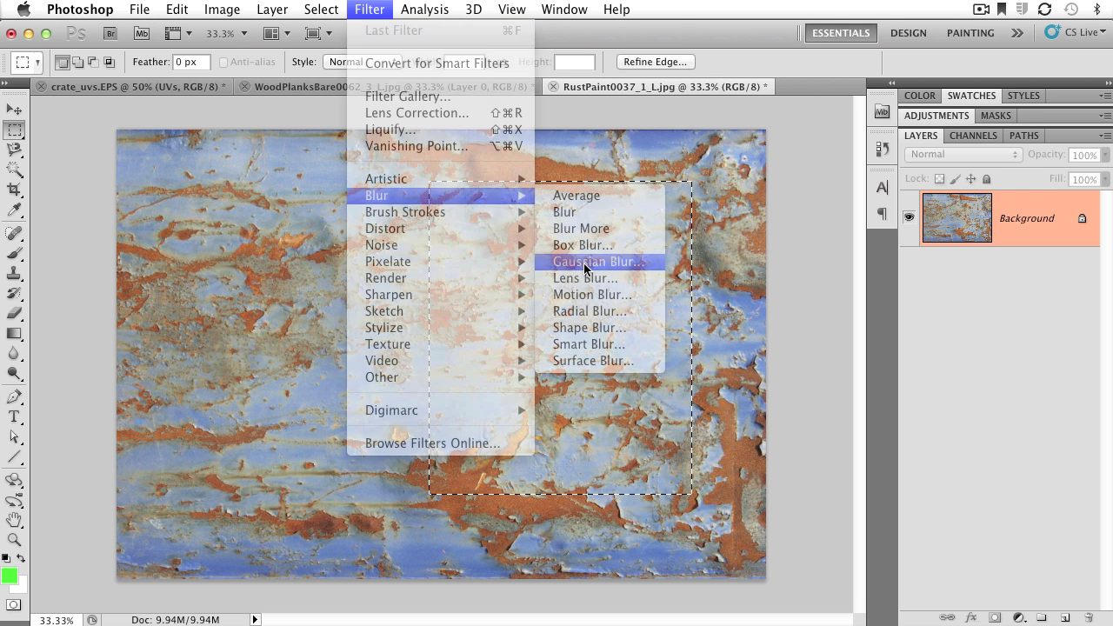
pyautogui.moveTo(993, 357); pyautogui.dragTo(190, 147)
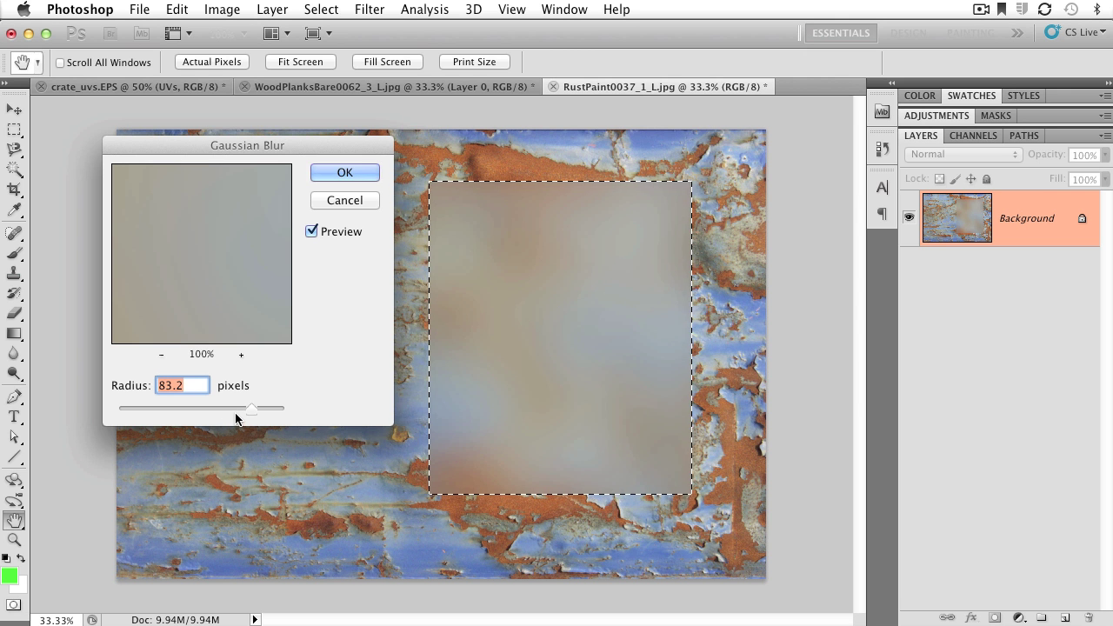
pyautogui.moveTo(146, 406); pyautogui.dragTo(187, 406)
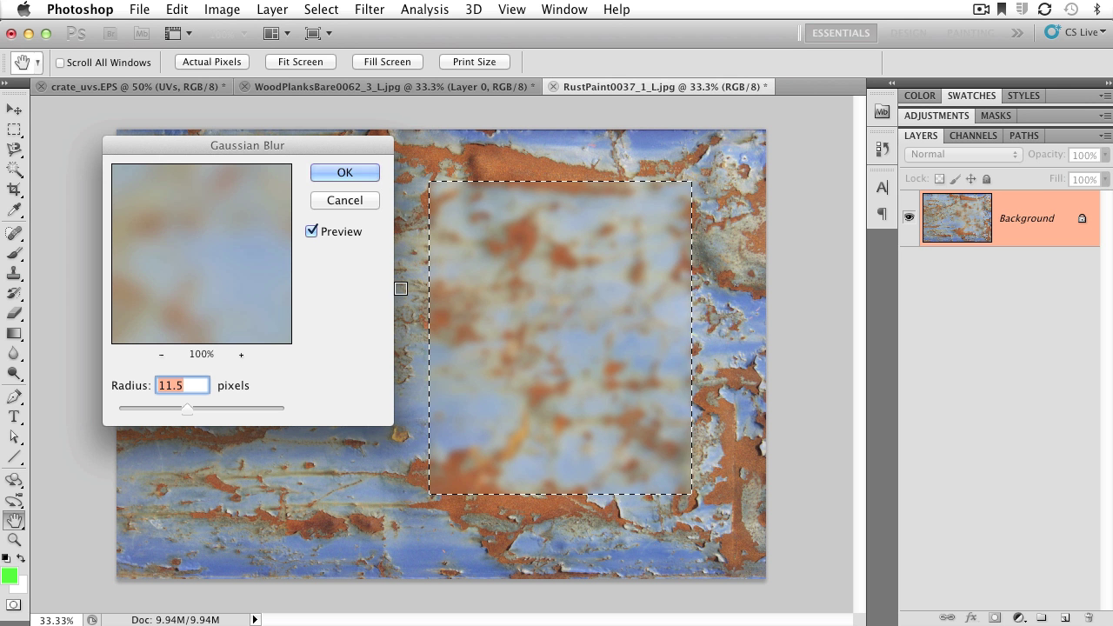
pyautogui.click(366, 201)
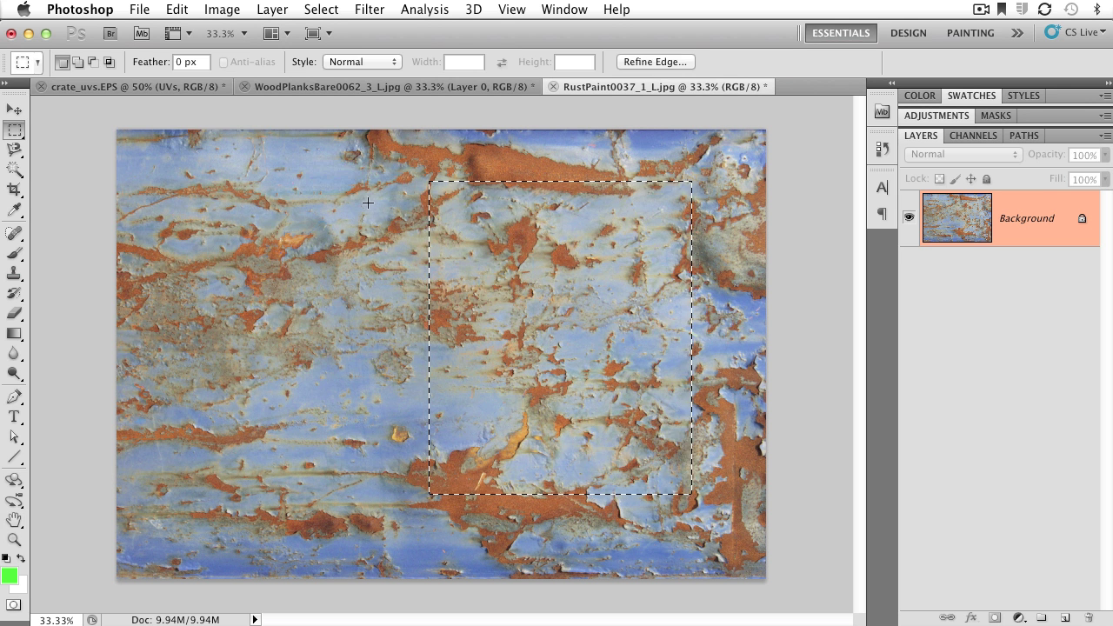
pyautogui.click(319, 8)
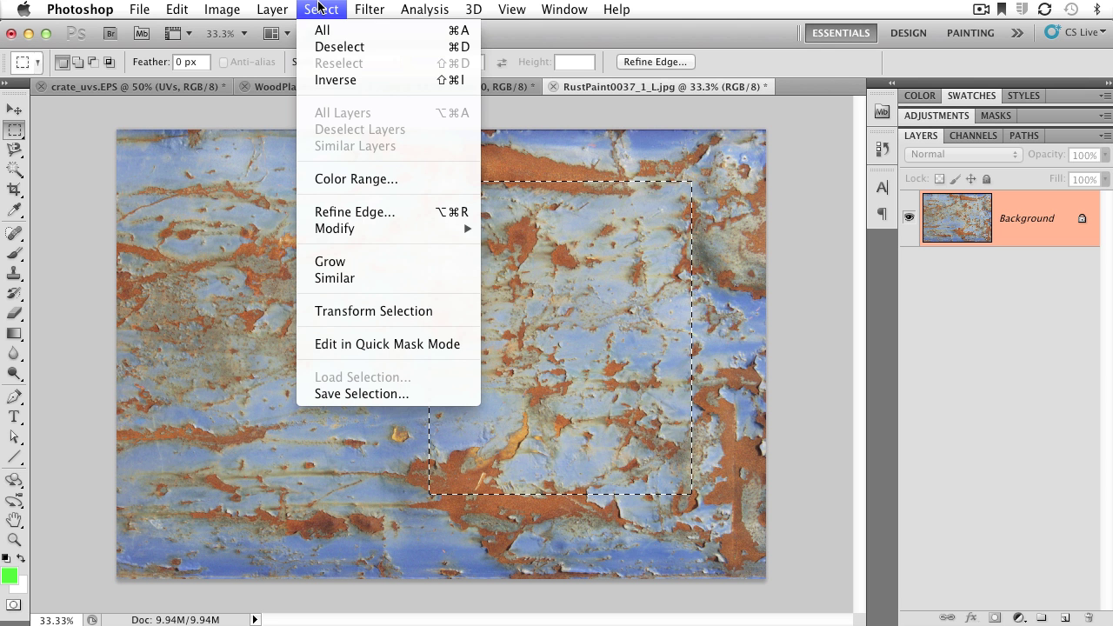
pyautogui.click(377, 83)
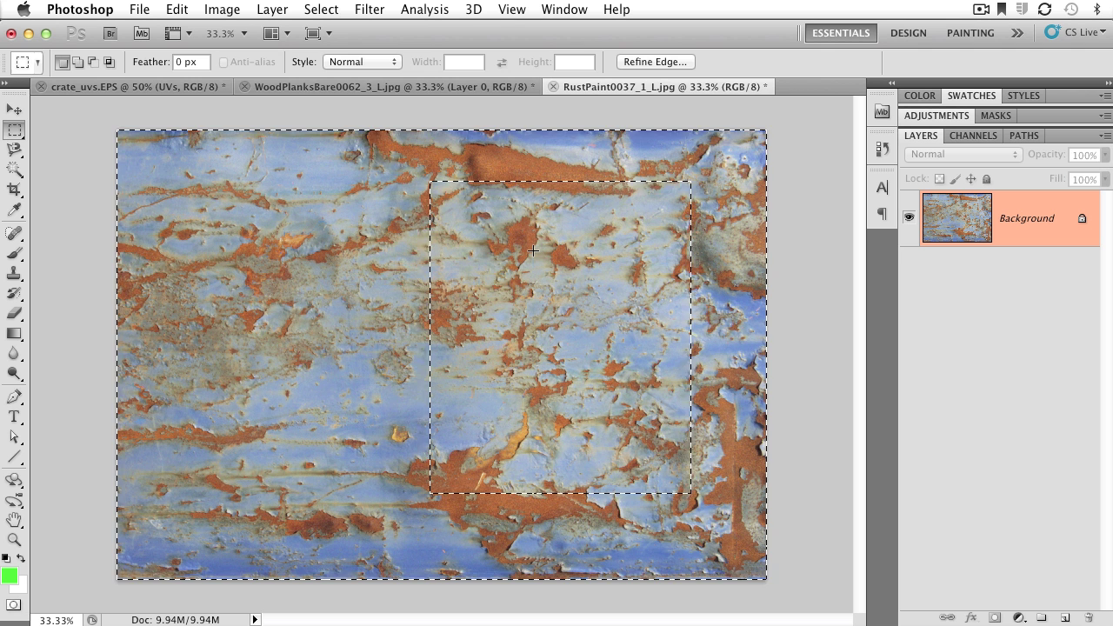
pyautogui.click(360, 10)
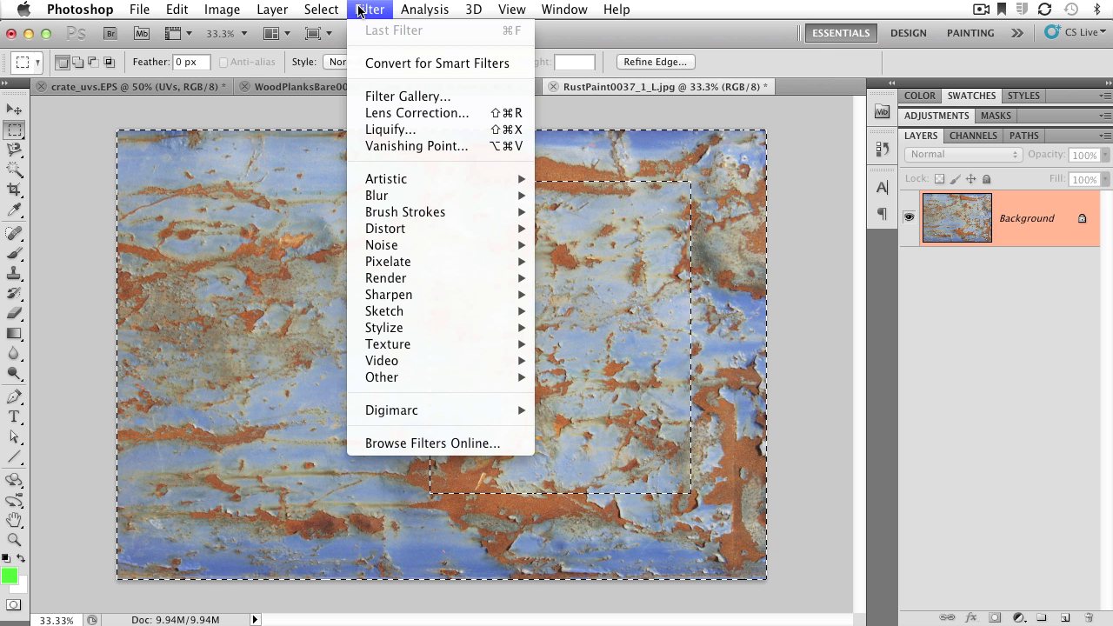
pyautogui.moveTo(383, 198)
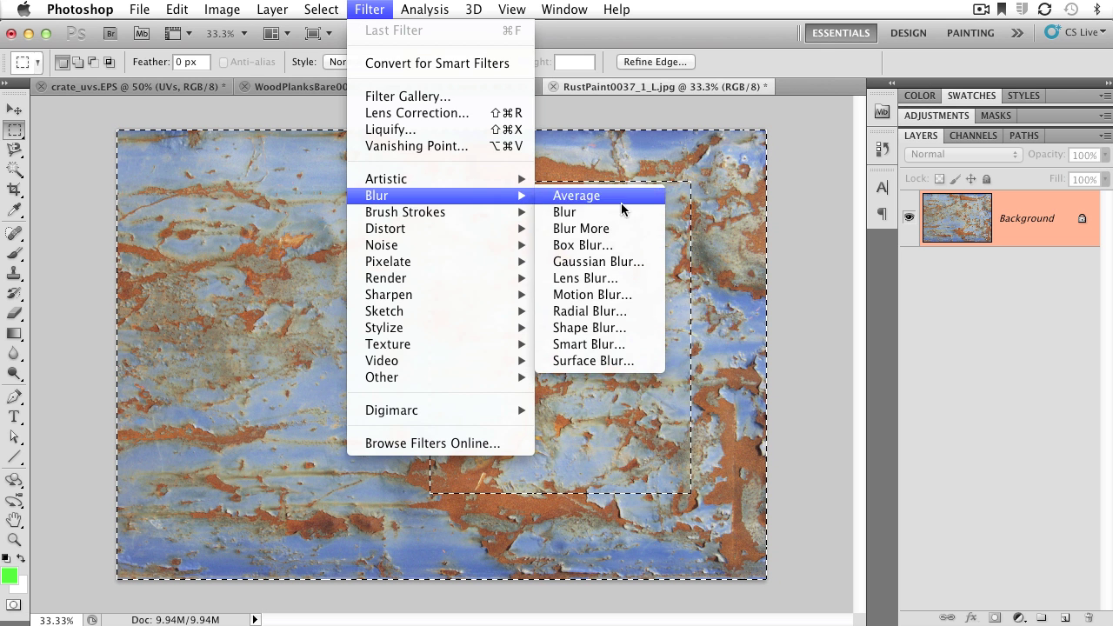
pyautogui.click(621, 268)
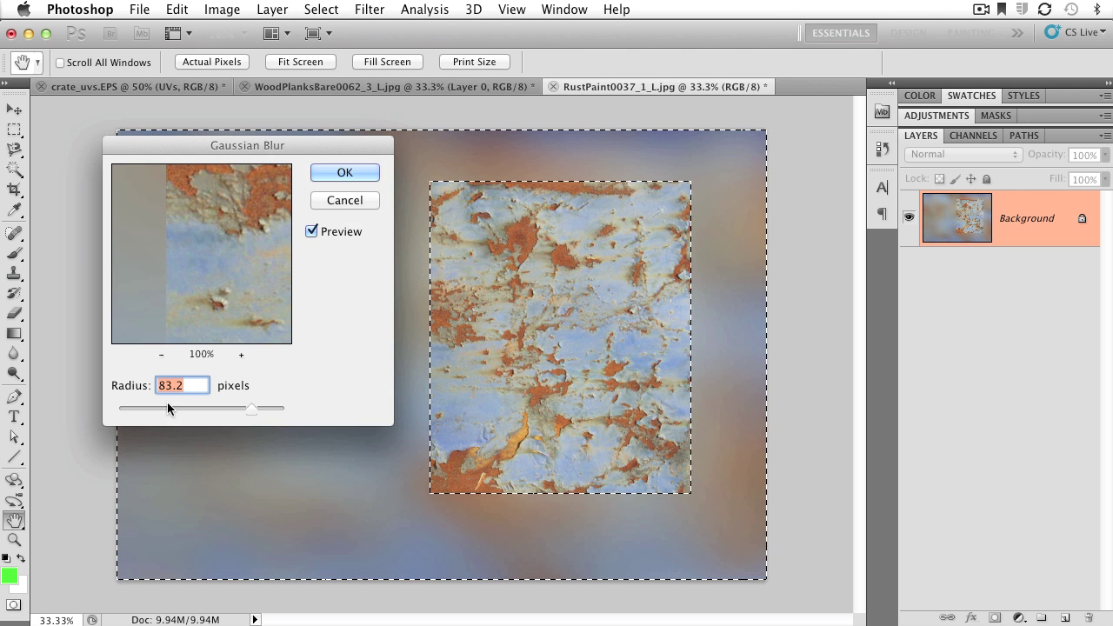
pyautogui.moveTo(263, 144); pyautogui.dragTo(225, 104)
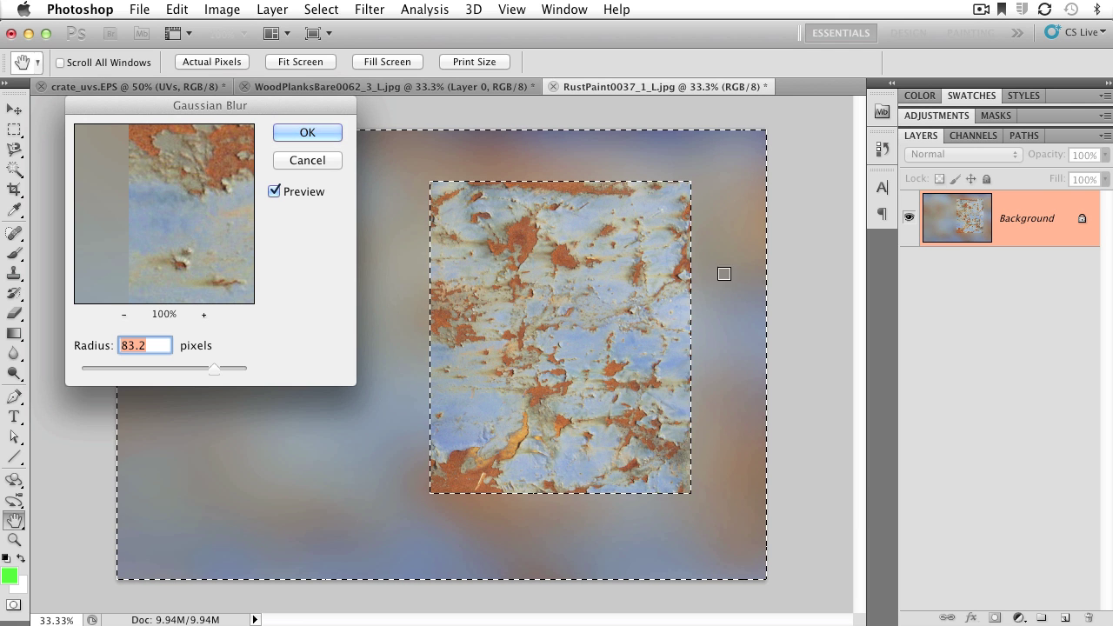
pyautogui.click(311, 160)
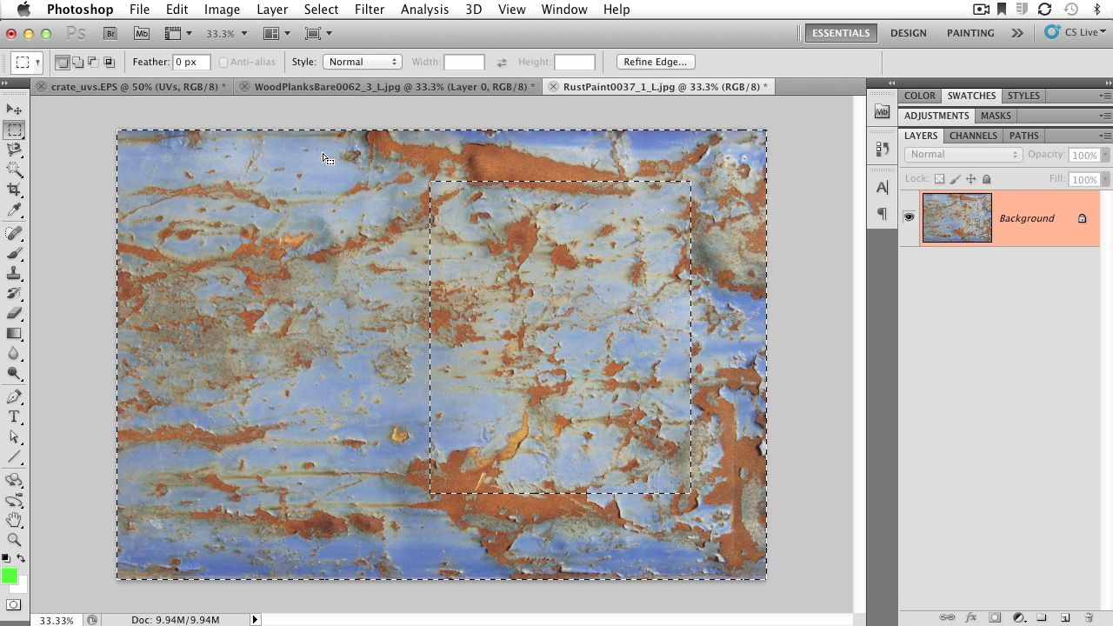
pyautogui.click(322, 9)
pyautogui.click(329, 80)
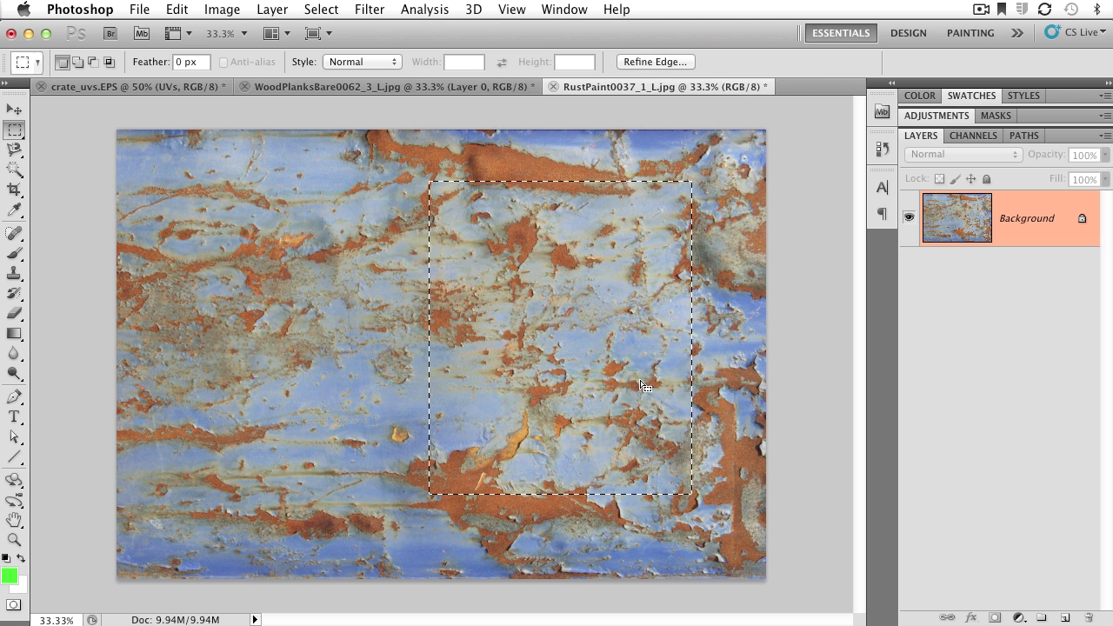
# Apply a 40-pixel feather to the rectangular selection
pyautogui.click(369, 9)
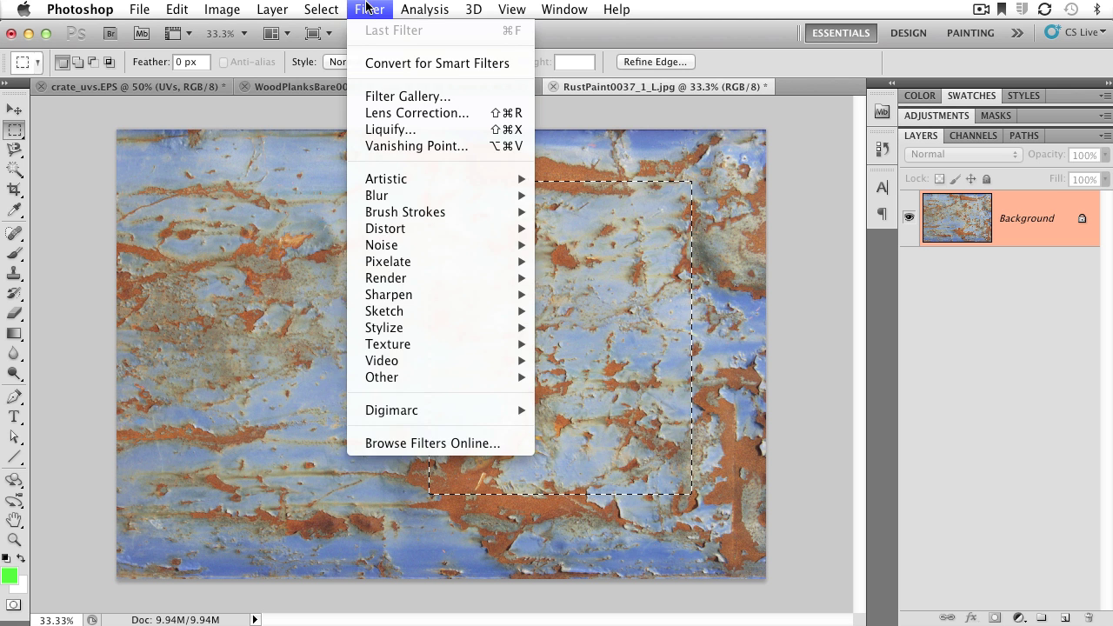
pyautogui.moveTo(309, 7)
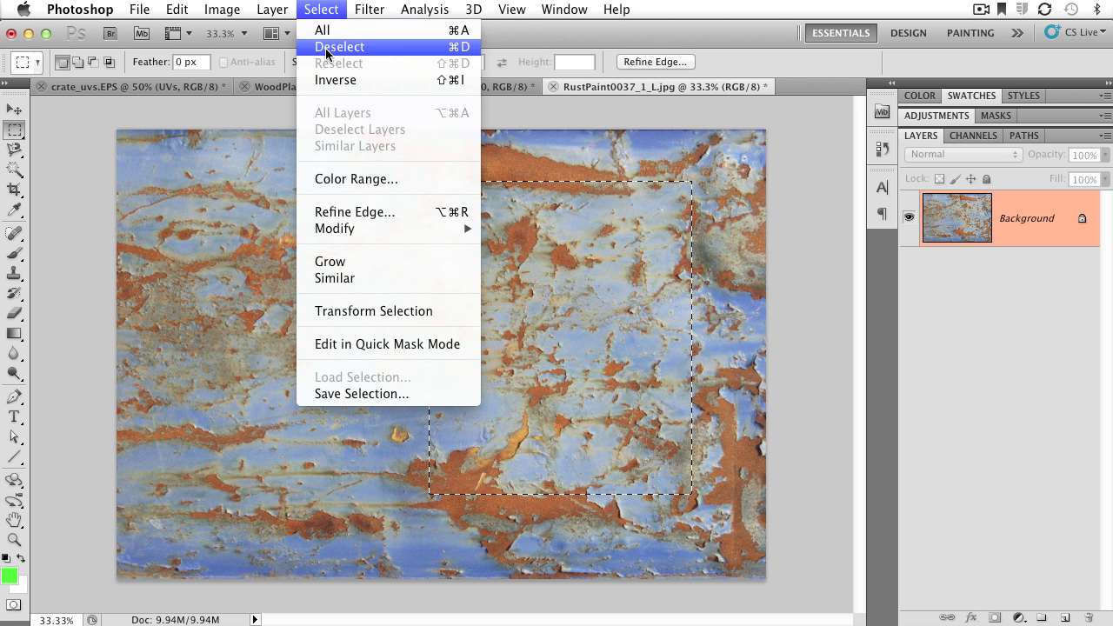
pyautogui.moveTo(337, 231)
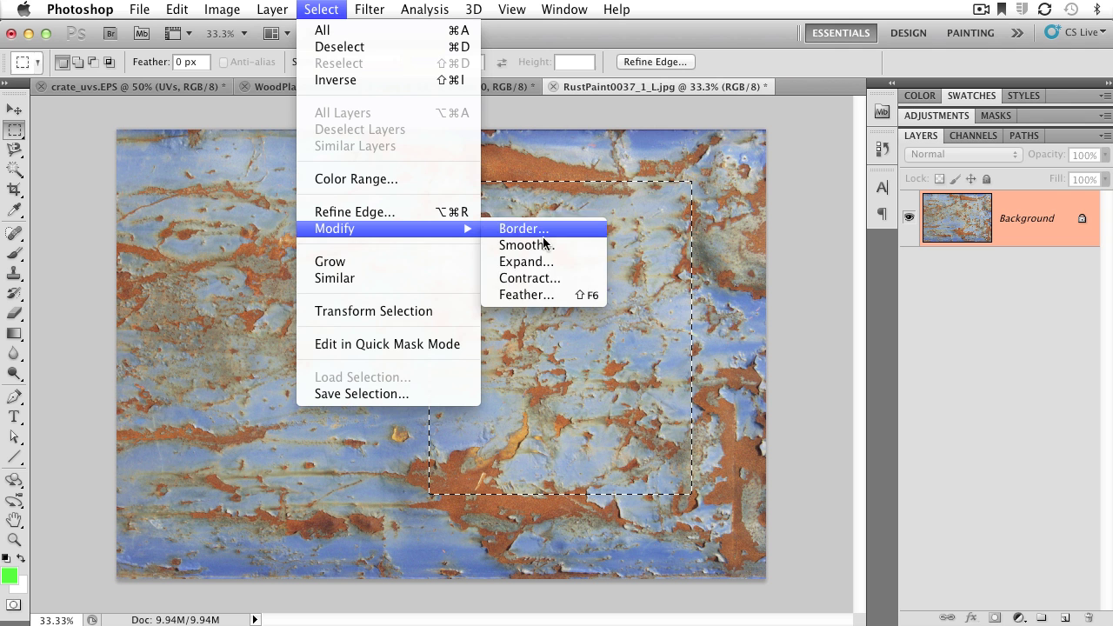
pyautogui.click(524, 294)
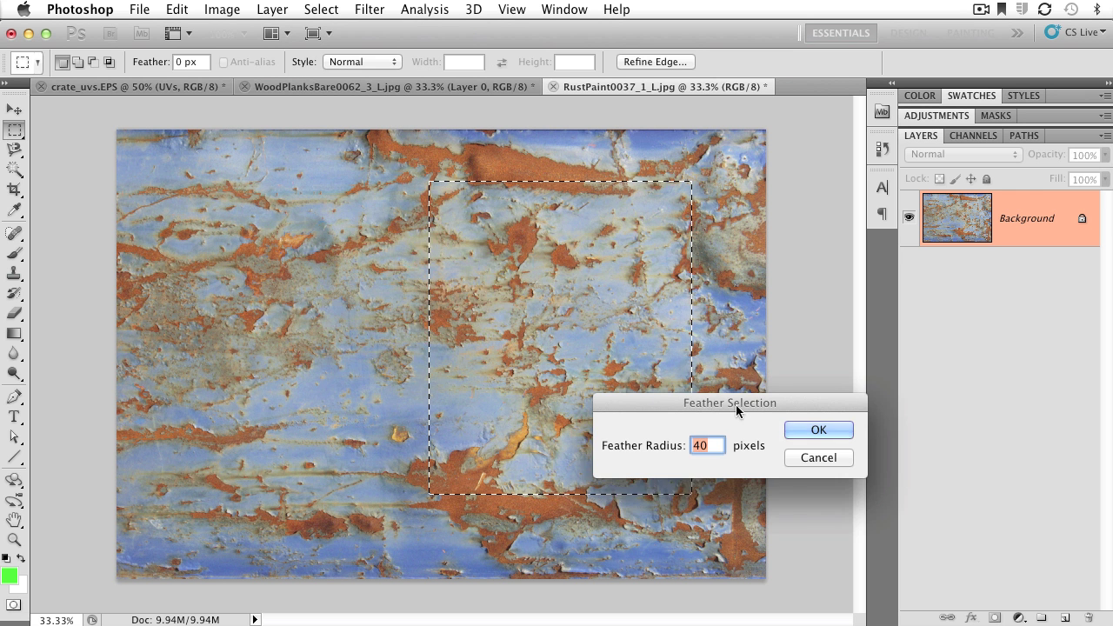
pyautogui.moveTo(728, 386); pyautogui.dragTo(283, 215)
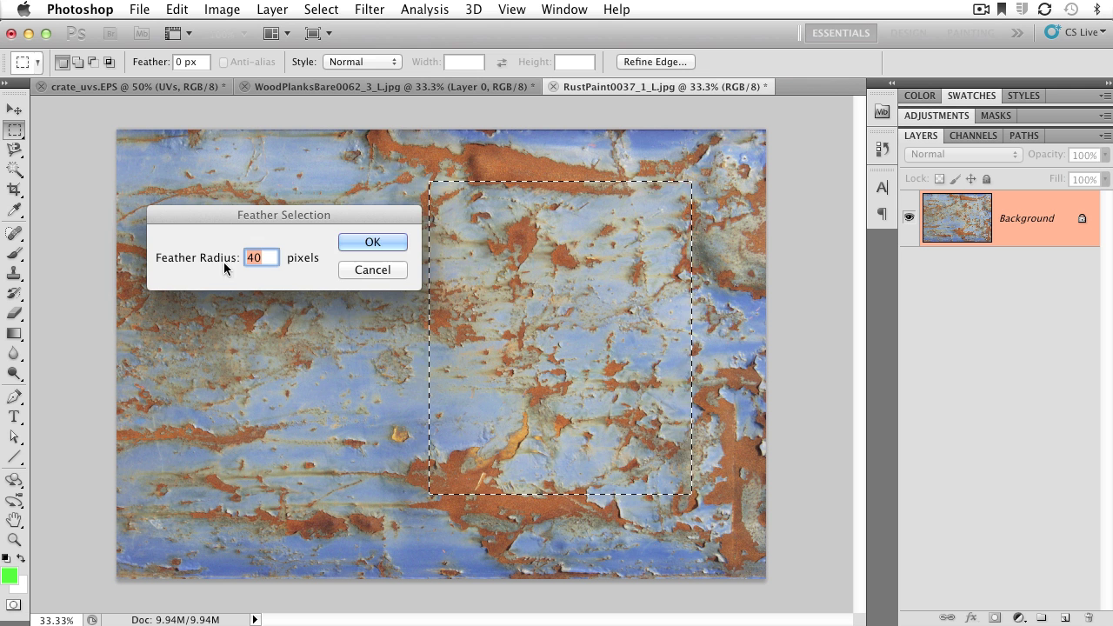
pyautogui.click(371, 243)
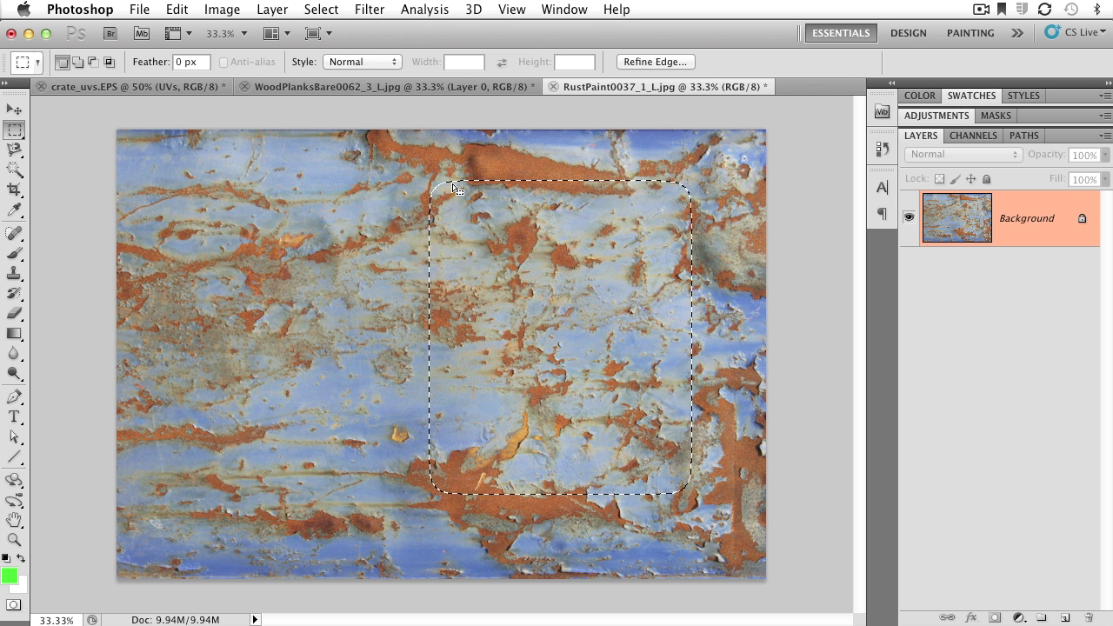
# Apply a 95.8-pixel Gaussian Blur to the feathered rectangle
pyautogui.click(321, 9)
pyautogui.moveTo(369, 9)
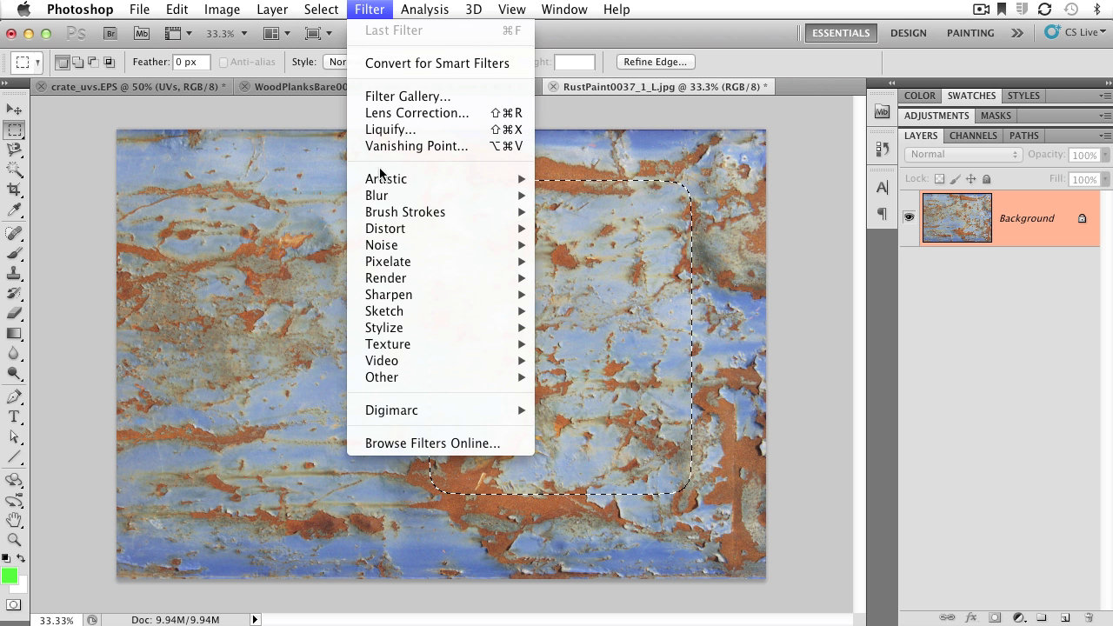
pyautogui.moveTo(383, 197)
pyautogui.click(567, 258)
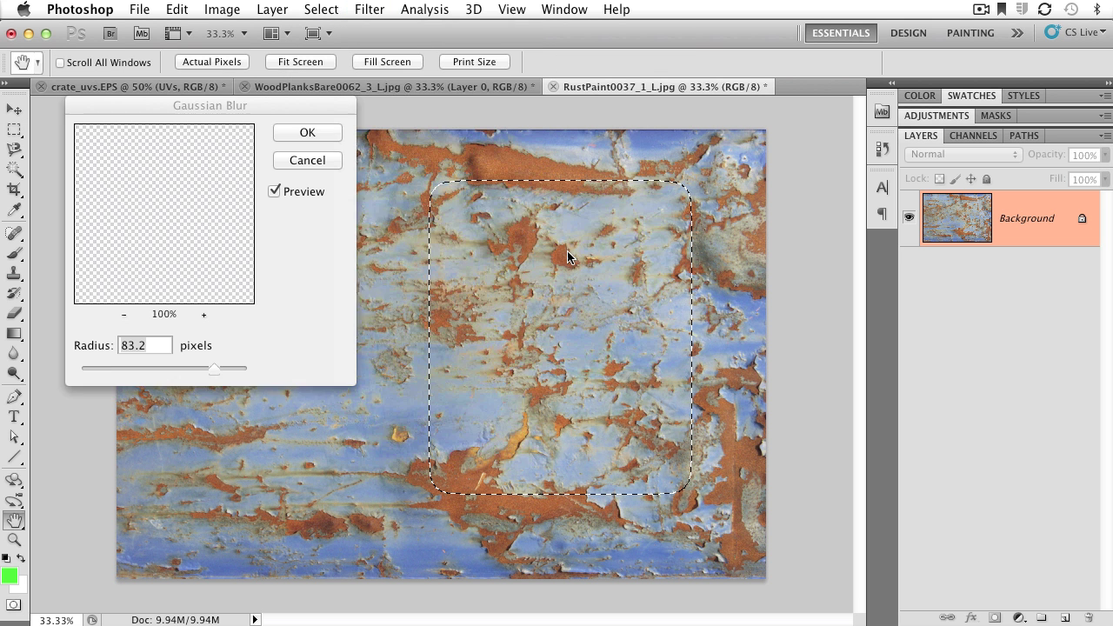
pyautogui.moveTo(209, 369); pyautogui.dragTo(224, 368)
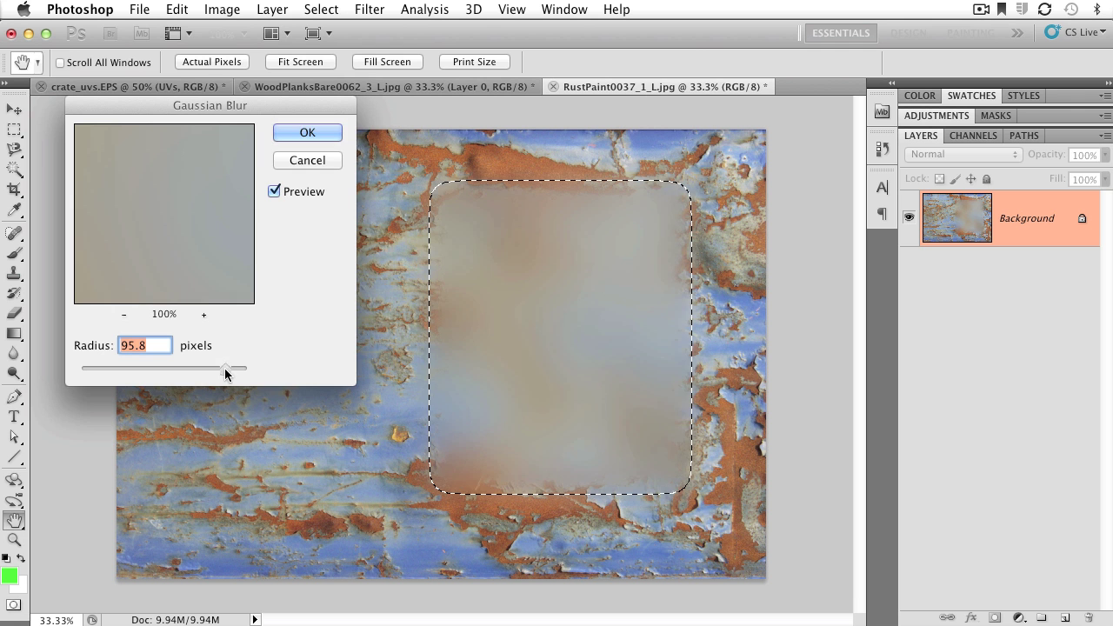
pyautogui.click(299, 131)
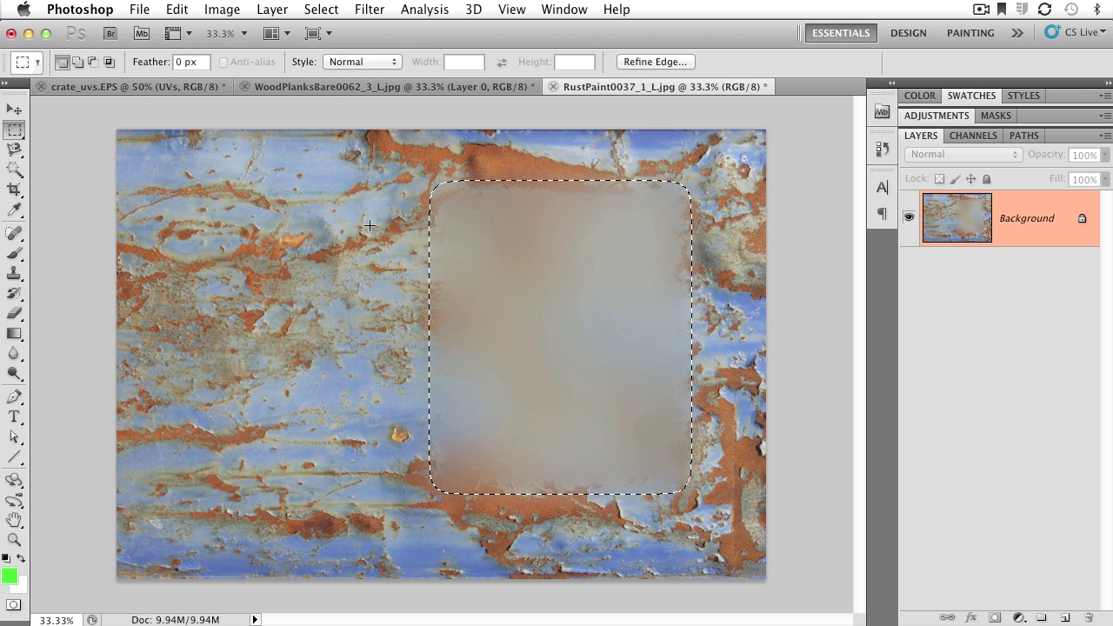
# Deselect with Cmd+D, then dismiss the Select menu without choosing anything
pyautogui.press('super+d')
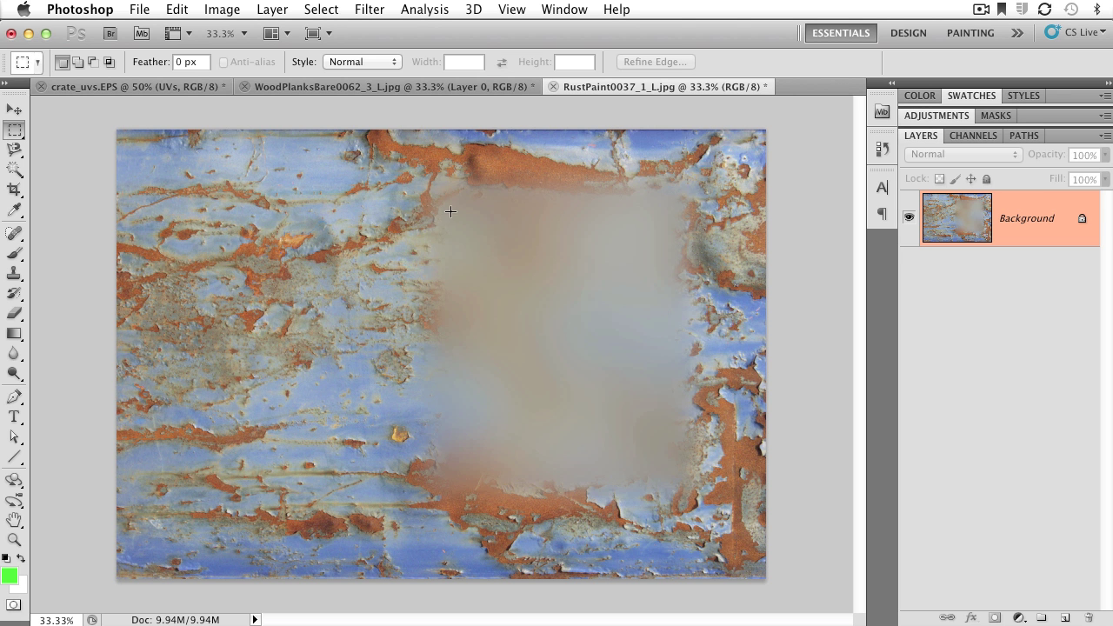
pyautogui.click(322, 11)
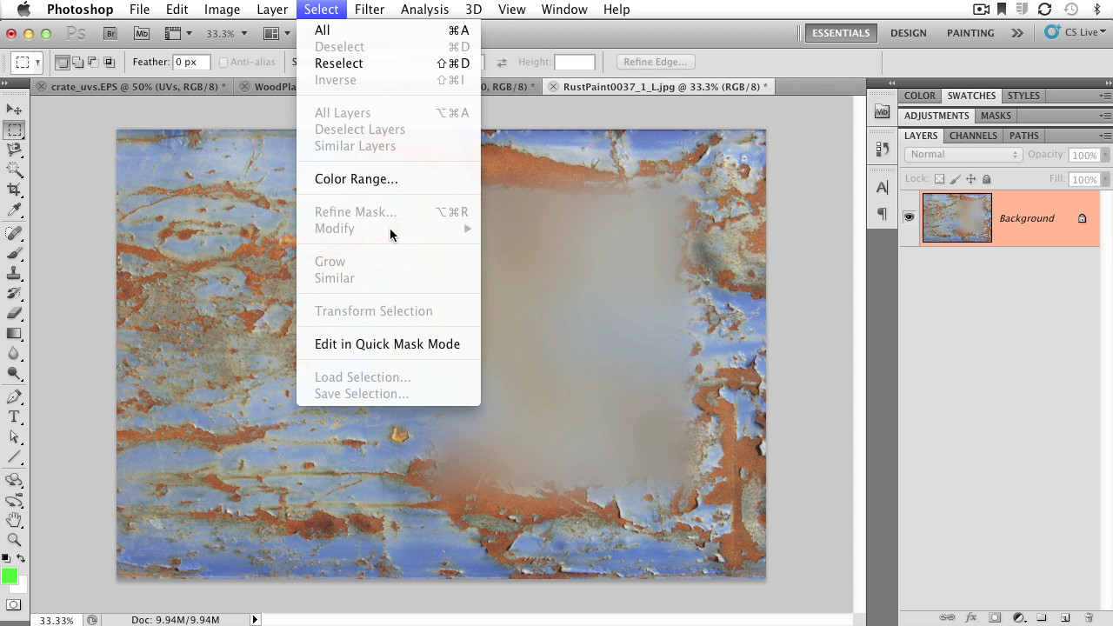
pyautogui.click(236, 202)
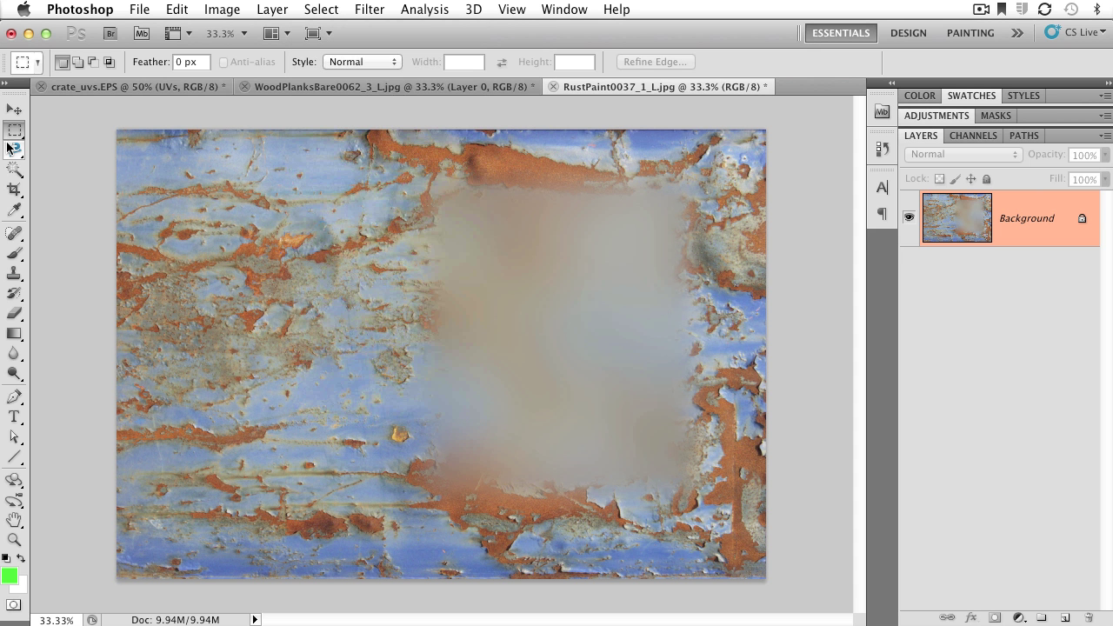